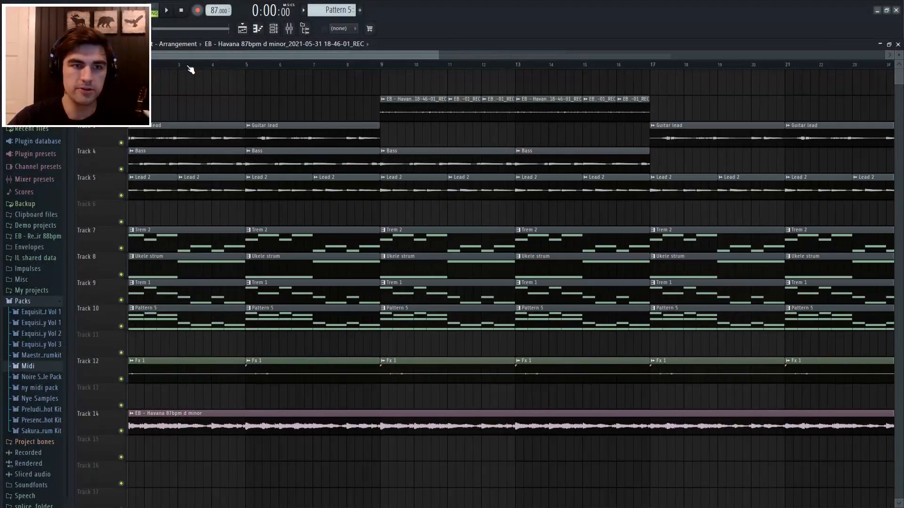
- Solo the Ukele strum track and inspect its Kontakt ukulele instrument with the strum patterns
{"action": "left_click_drag", "start_coordinate": [191, 70], "coordinate": [179, 71]}
{"action": "right_click", "coordinate": [121, 275]}
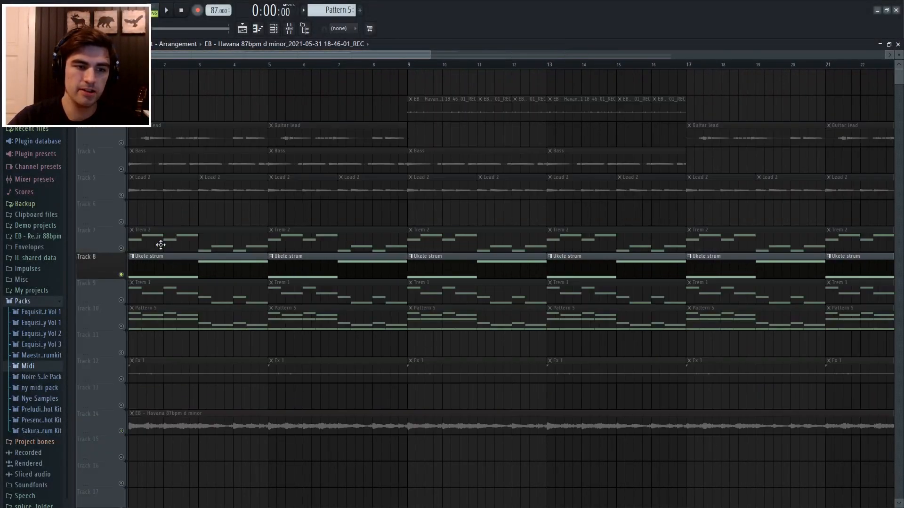
{"action": "left_click", "coordinate": [274, 28]}
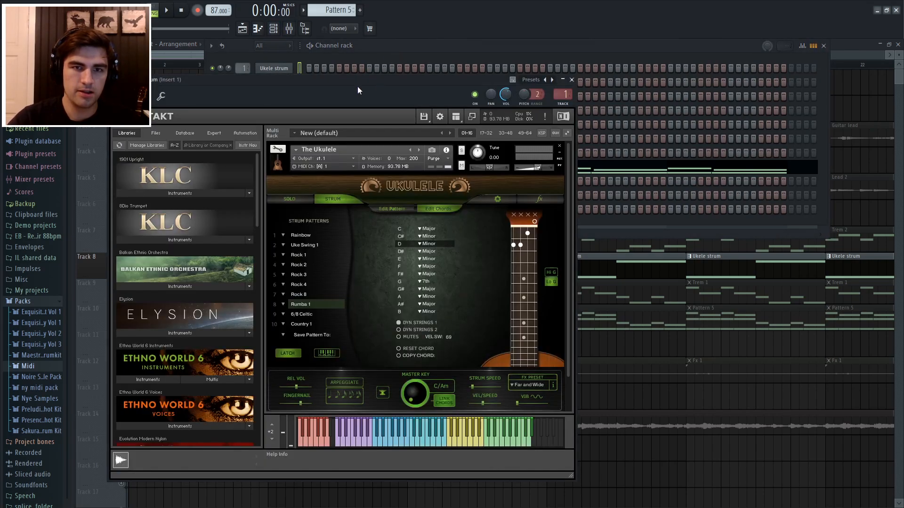
{"action": "left_click_drag", "start_coordinate": [357, 86], "coordinate": [374, 58]}
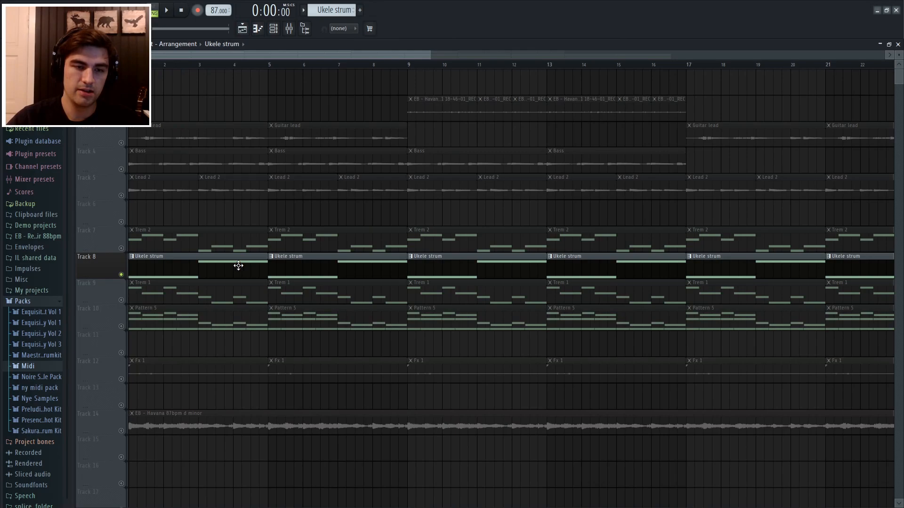
- Open the Ukele strum pattern in the piano roll and play it back
{"action": "double_click", "coordinate": [239, 265]}
{"action": "left_click_drag", "start_coordinate": [299, 58], "coordinate": [235, 58]}
{"action": "left_click", "coordinate": [224, 46]}
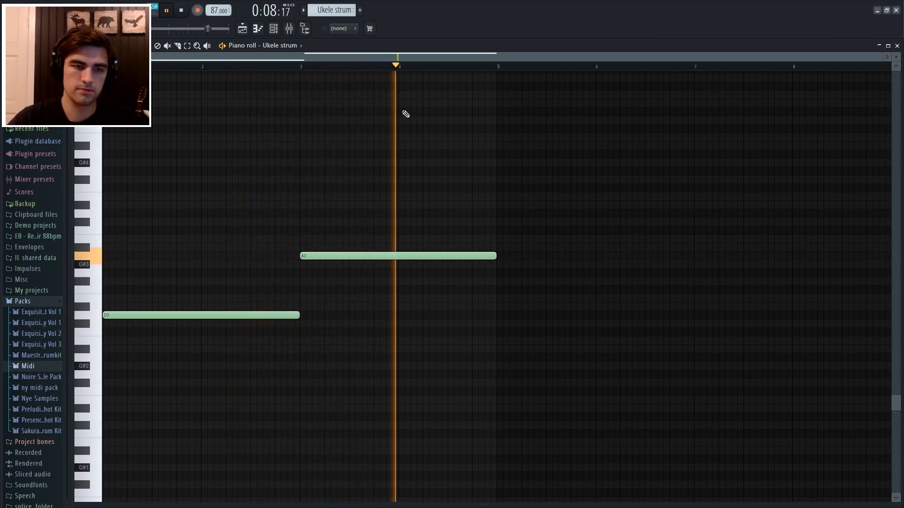
{"action": "key", "text": "space"}
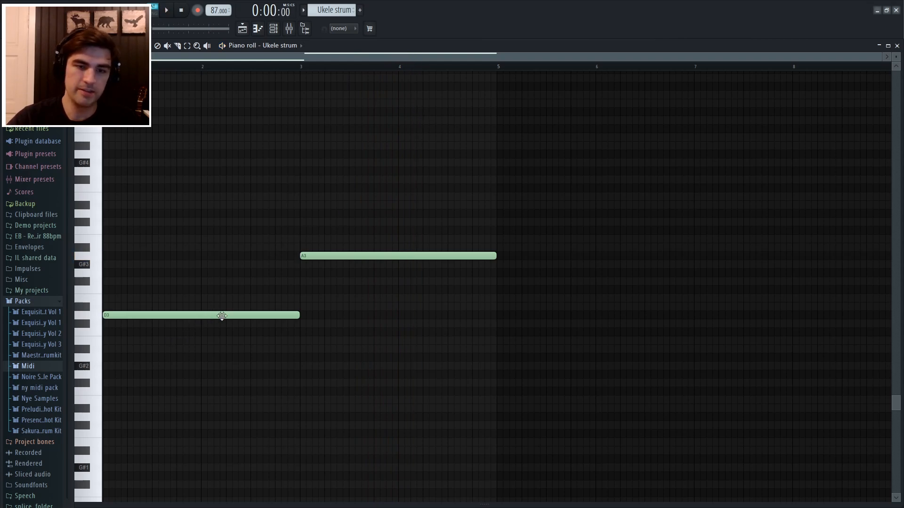
- Return to the playlist and unmute the Trem 1 and Trem 2 tracks alongside the Ukele strum
{"action": "left_click", "coordinate": [243, 29]}
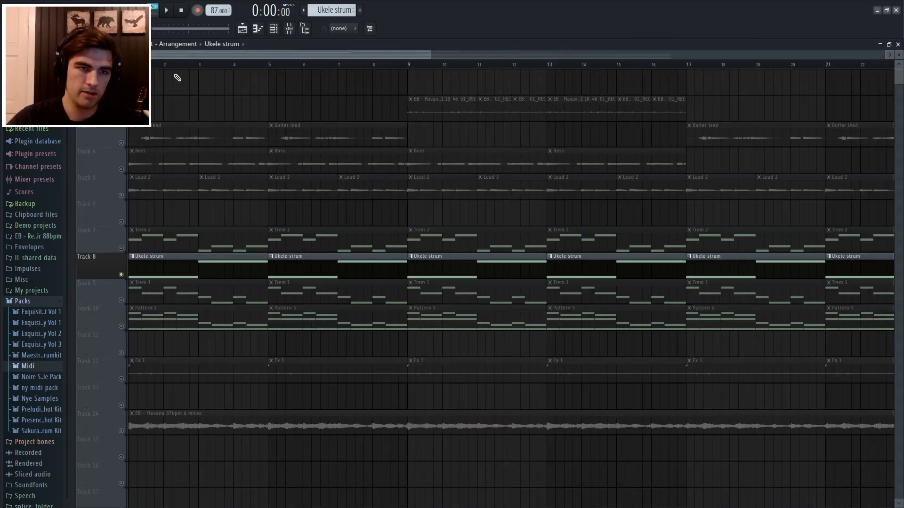
{"action": "scroll", "coordinate": [195, 65], "scroll_direction": "up", "scroll_amount": 5}
{"action": "scroll", "coordinate": [180, 66], "scroll_direction": "down", "scroll_amount": 5}
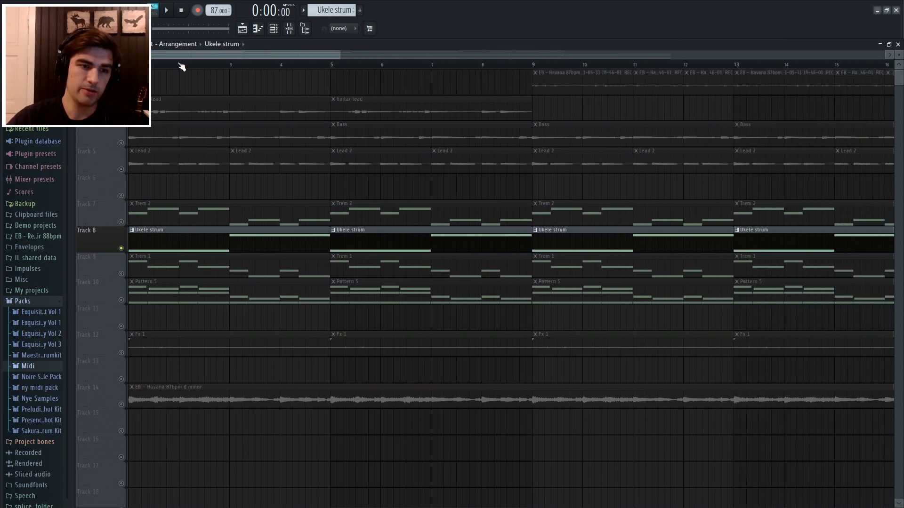
{"action": "scroll", "coordinate": [188, 66], "scroll_direction": "up", "scroll_amount": 4}
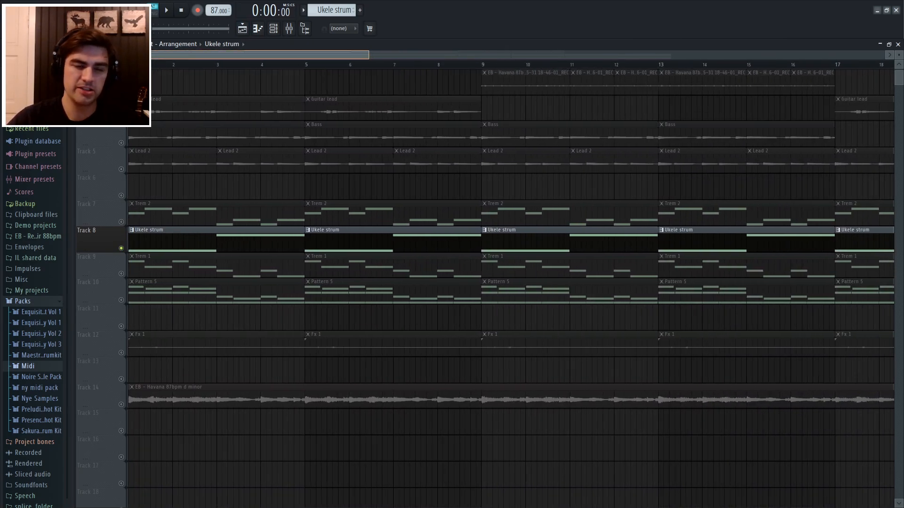
{"action": "scroll", "coordinate": [208, 67], "scroll_direction": "down", "scroll_amount": 2}
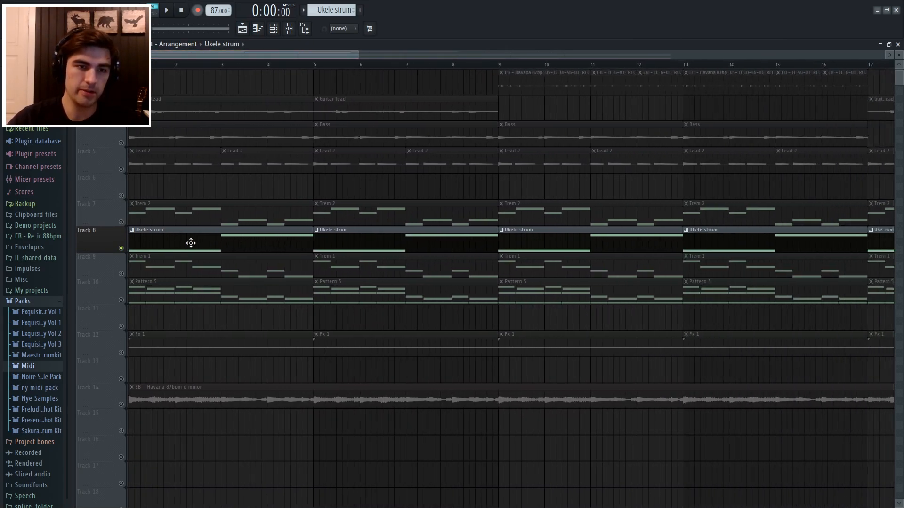
{"action": "left_click", "coordinate": [121, 273]}
{"action": "left_click", "coordinate": [121, 221]}
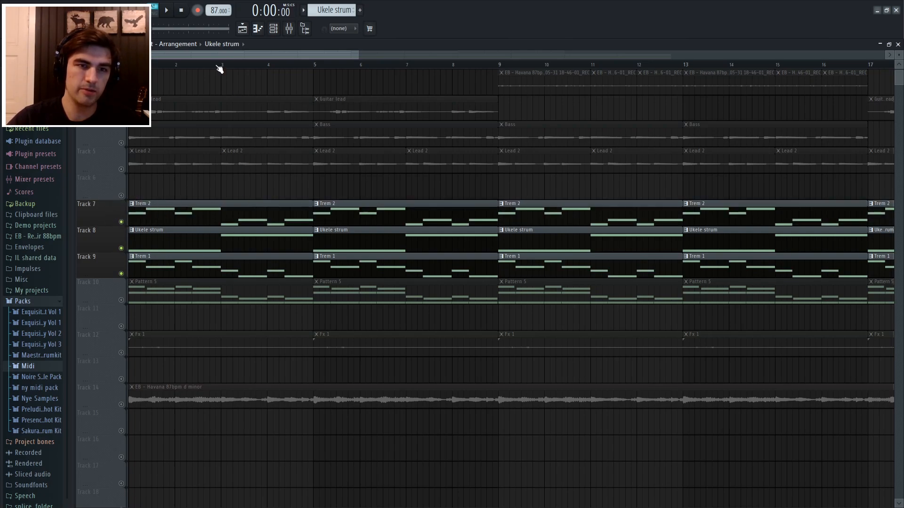
- Examine the Kontakt ukulele settings on the Trem 1 channel
{"action": "scroll", "coordinate": [219, 69], "scroll_direction": "down", "scroll_amount": 3}
{"action": "key", "text": "F6"}
{"action": "left_click", "coordinate": [279, 84]}
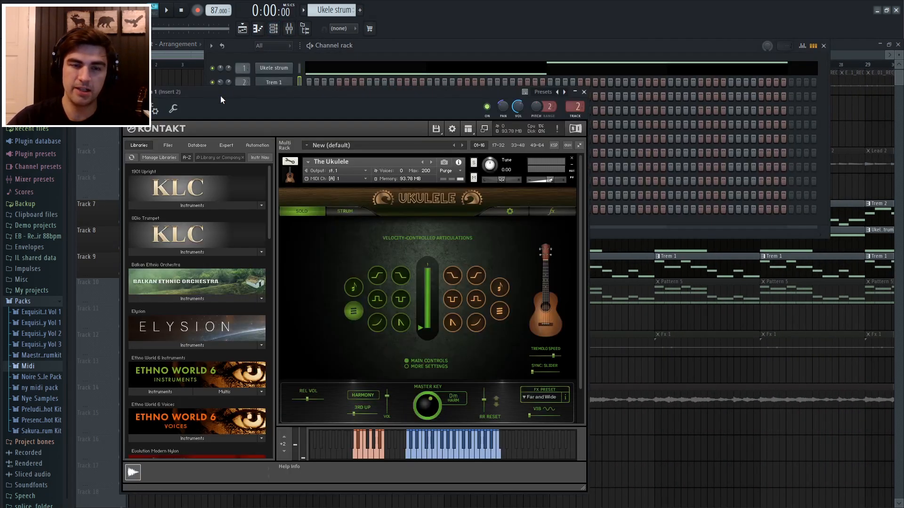
{"action": "left_click", "coordinate": [584, 93]}
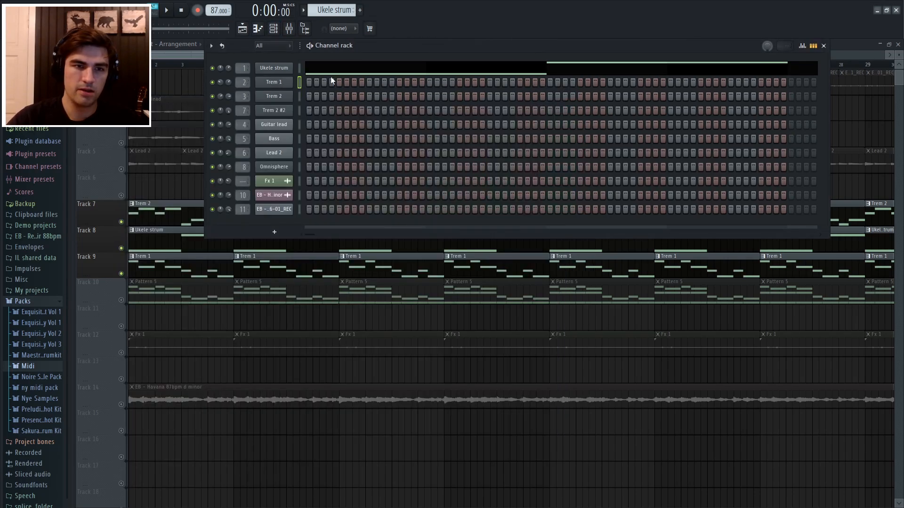
{"action": "key", "text": "F6"}
- Audition Trem 1 and Trem 2 with the Ukele strum track muted, and play all three together with it re-enabled
{"action": "left_click", "coordinate": [122, 248]}
{"action": "key", "text": "space"}
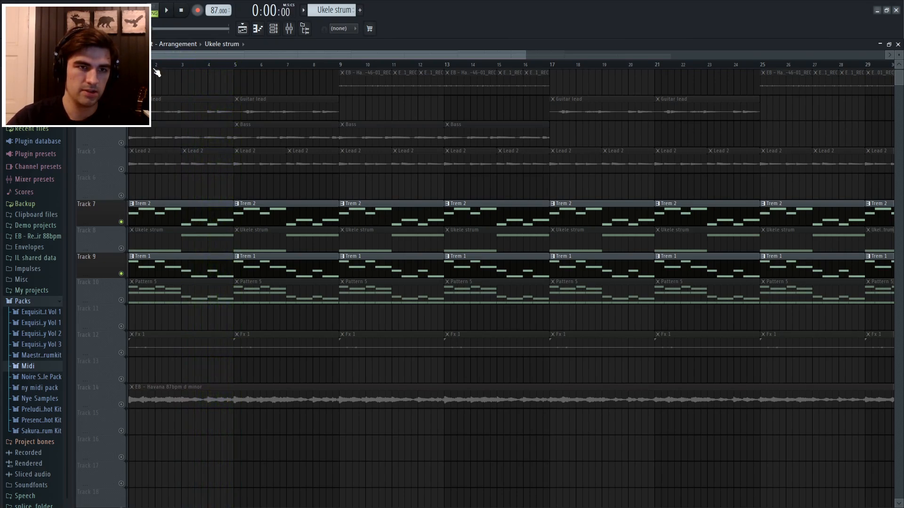
{"action": "scroll", "coordinate": [176, 55], "scroll_direction": "up", "scroll_amount": 4}
{"action": "left_click", "coordinate": [122, 249]}
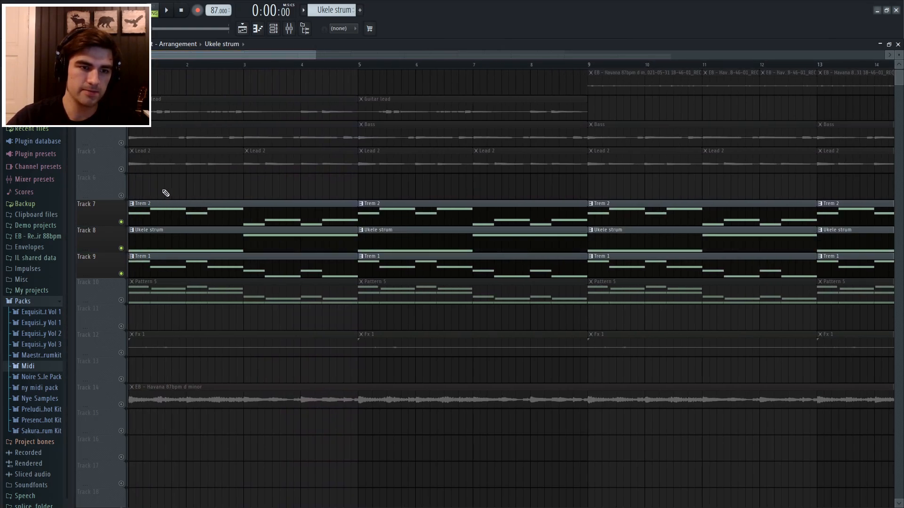
{"action": "key", "text": "space"}
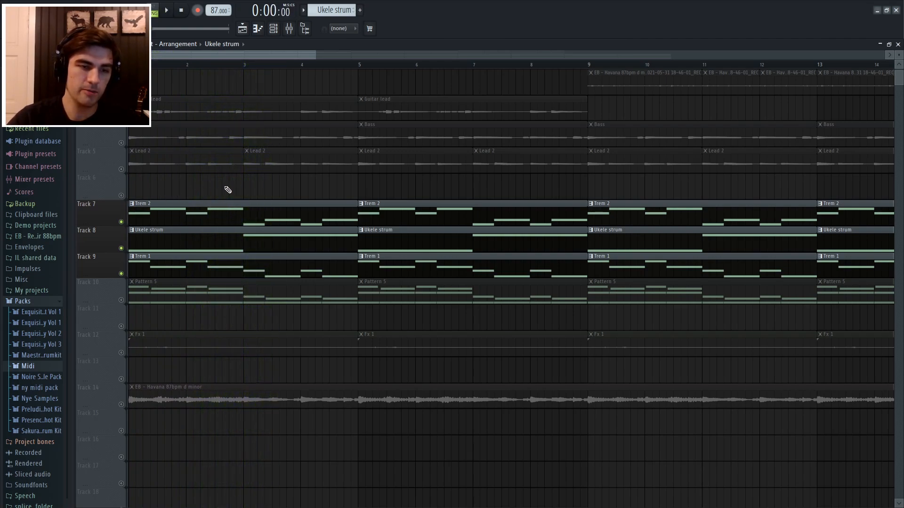
- Play the Ukele strum track soloed, and play it again with Trem 1, Trem 2 and Track 6 unmuted
{"action": "left_click", "coordinate": [121, 248], "text": "ctrl"}
{"action": "key", "text": "space"}
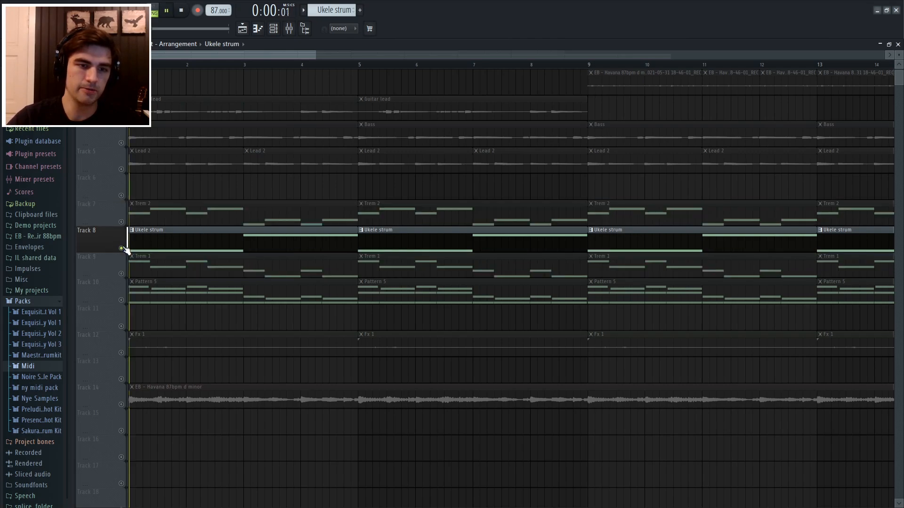
{"action": "key", "text": "space"}
{"action": "left_click", "coordinate": [121, 274]}
{"action": "left_click", "coordinate": [121, 222]}
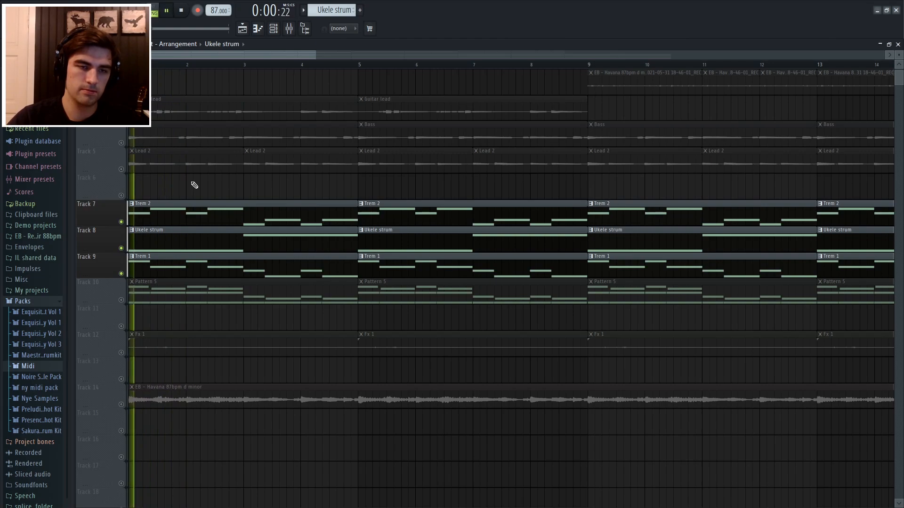
{"action": "scroll", "coordinate": [241, 67], "scroll_direction": "down", "scroll_amount": 2}
{"action": "left_click", "coordinate": [121, 196]}
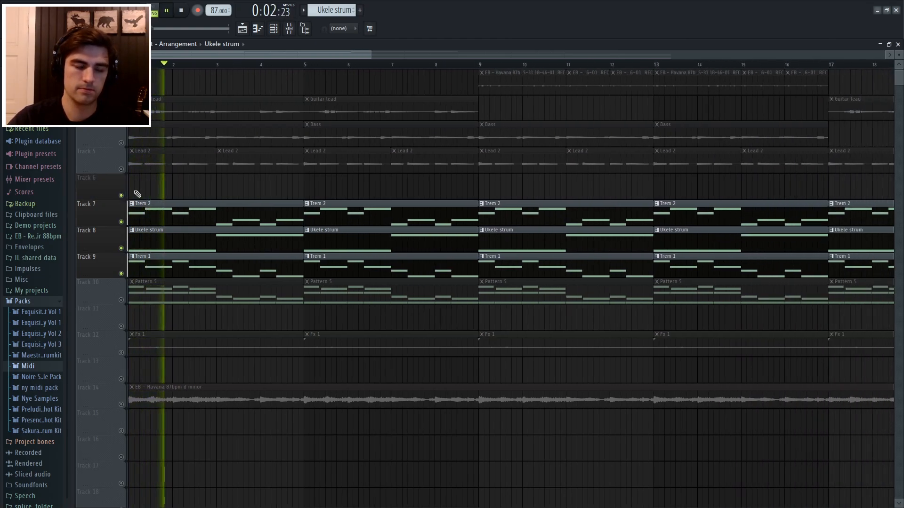
- Review the EQ, S1 Stereo Imager and ValhallaVintageVerb on mixer insert 1 and the effects on insert 2
{"action": "left_click", "coordinate": [289, 31]}
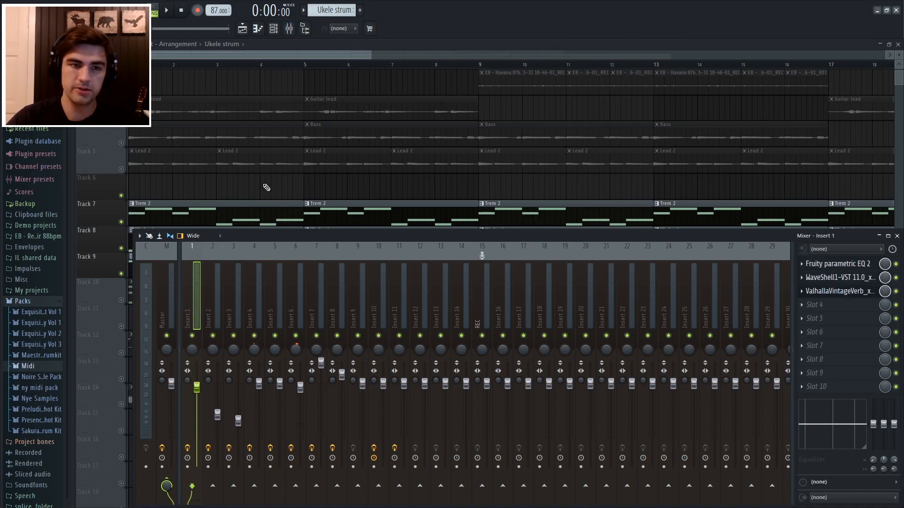
{"action": "left_click", "coordinate": [855, 265]}
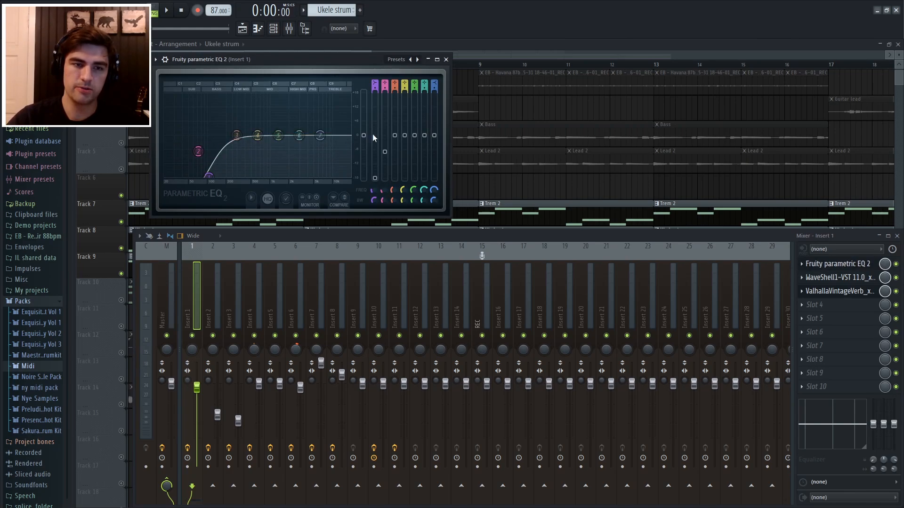
{"action": "left_click", "coordinate": [445, 60]}
{"action": "left_click", "coordinate": [859, 279]}
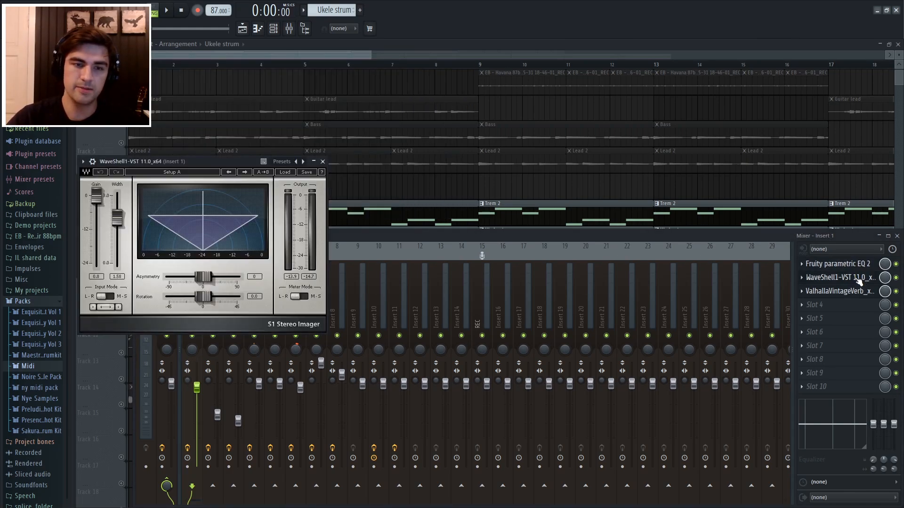
{"action": "left_click", "coordinate": [323, 162]}
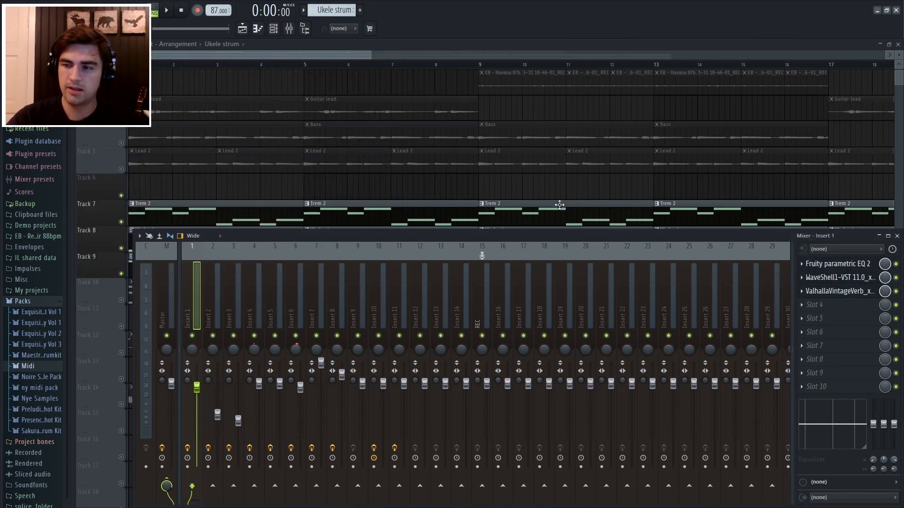
{"action": "left_click", "coordinate": [849, 294]}
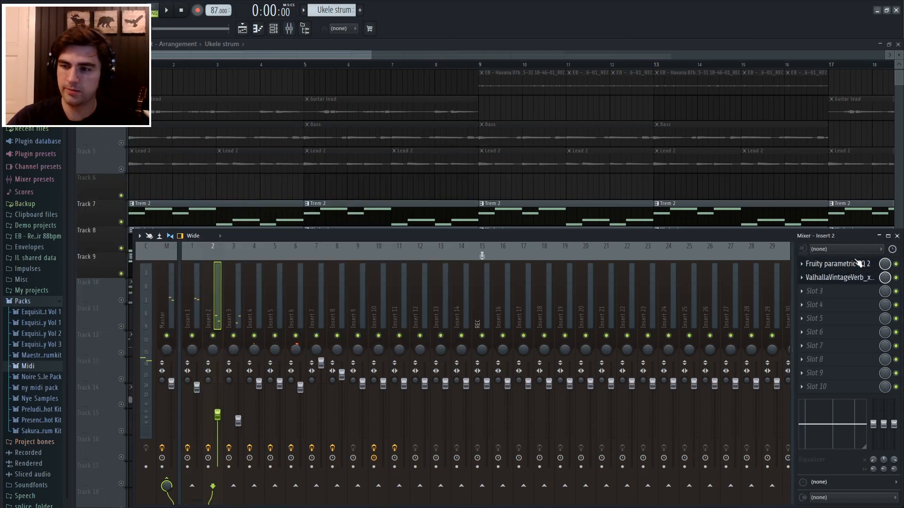
{"action": "left_click", "coordinate": [860, 266]}
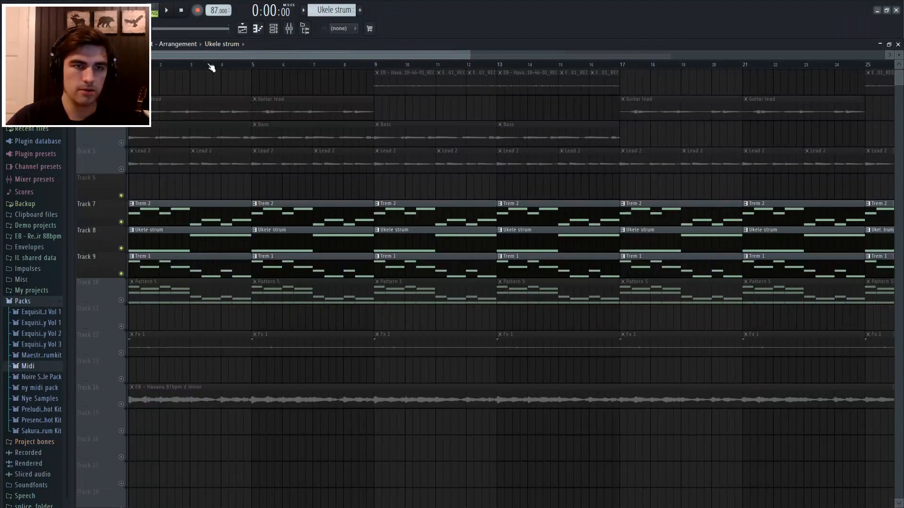
- Unmute the Pattern 5 track and inspect the Omnisphere instrument's Rhodes - LA Custom Old Sampler patch
{"action": "mouse_move", "coordinate": [210, 67]}
{"action": "left_mouse_down"}
{"action": "mouse_move", "coordinate": [230, 60]}
{"action": "mouse_move", "coordinate": [212, 68]}
{"action": "left_mouse_up"}
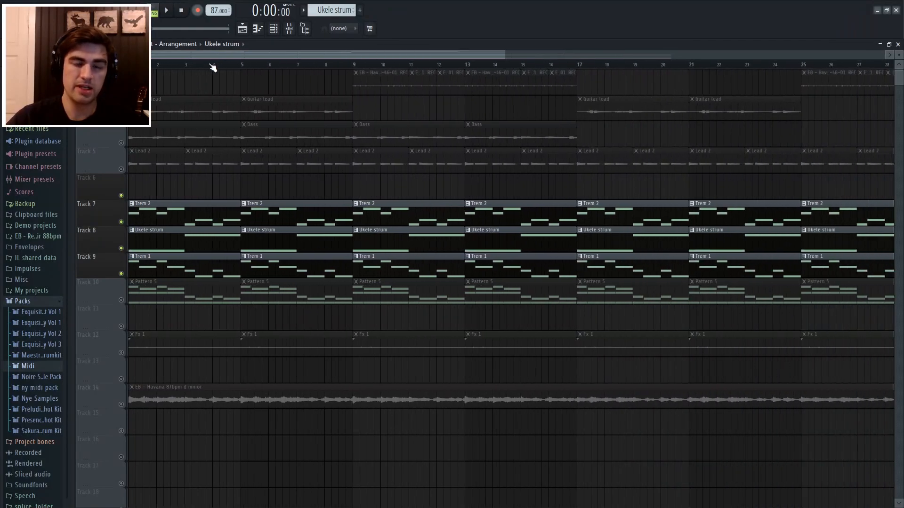
{"action": "left_click", "coordinate": [121, 300]}
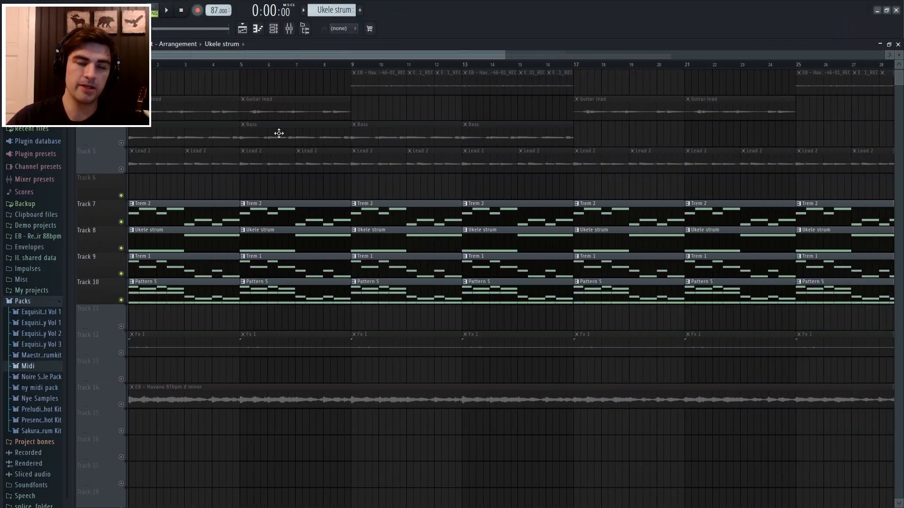
{"action": "left_click", "coordinate": [275, 28]}
{"action": "left_click", "coordinate": [283, 167]}
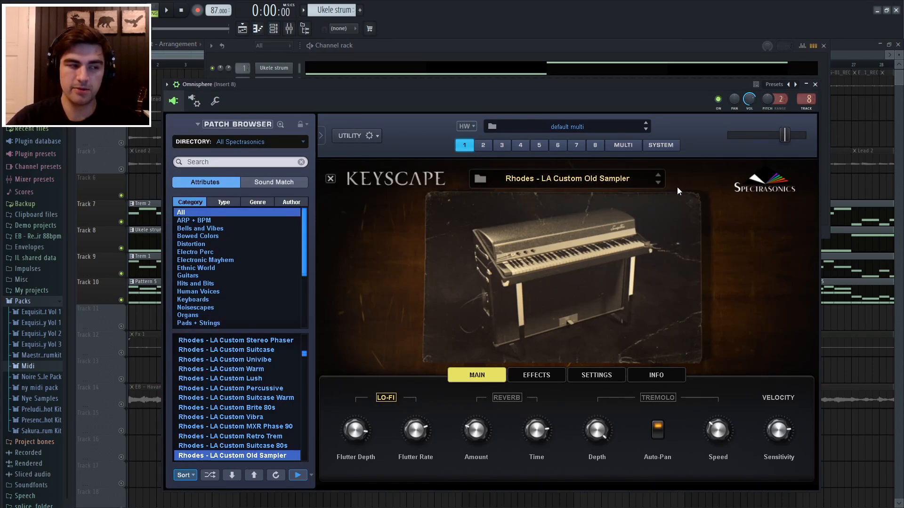
{"action": "left_click", "coordinate": [814, 85]}
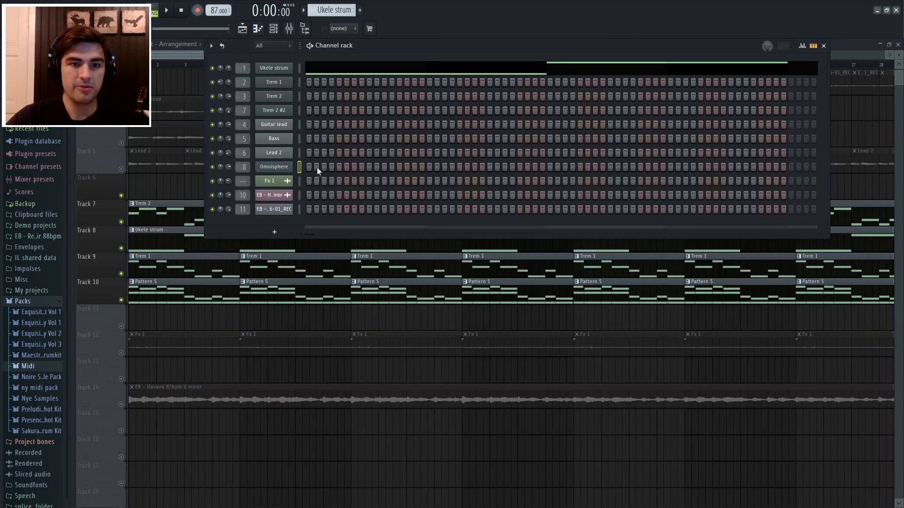
- Open Pattern 5 in the Omnisphere piano roll and play back its chords
{"action": "right_click", "coordinate": [266, 327]}
{"action": "scroll", "coordinate": [225, 65], "scroll_direction": "up", "scroll_amount": 4}
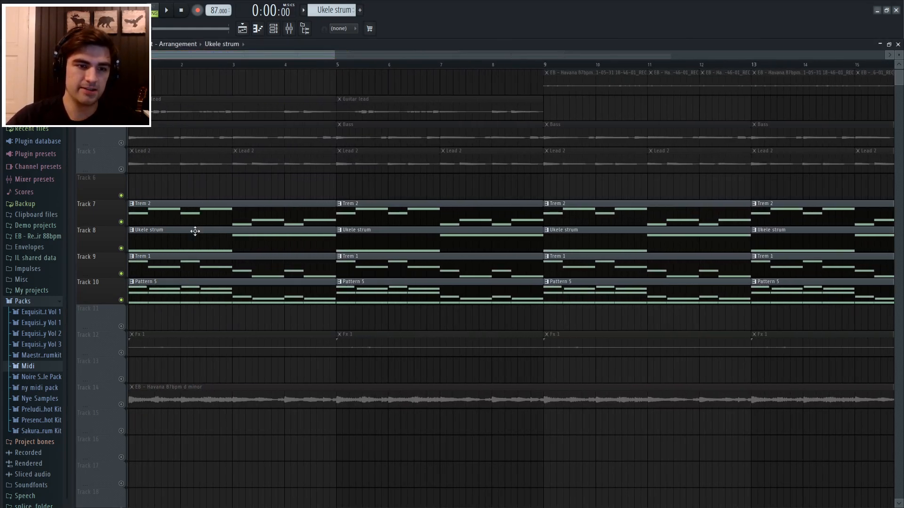
{"action": "double_click", "coordinate": [224, 290]}
{"action": "scroll", "coordinate": [307, 264], "scroll_direction": "up", "scroll_amount": 5}
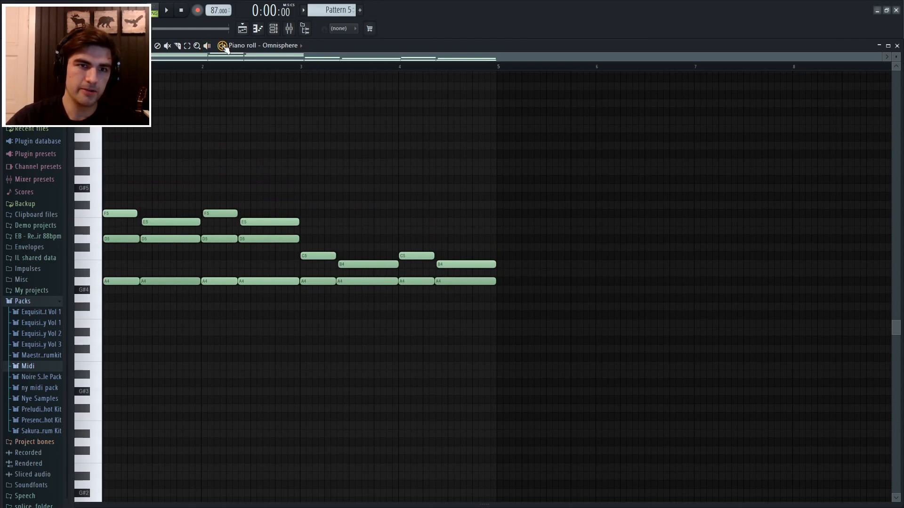
{"action": "key", "text": "space"}
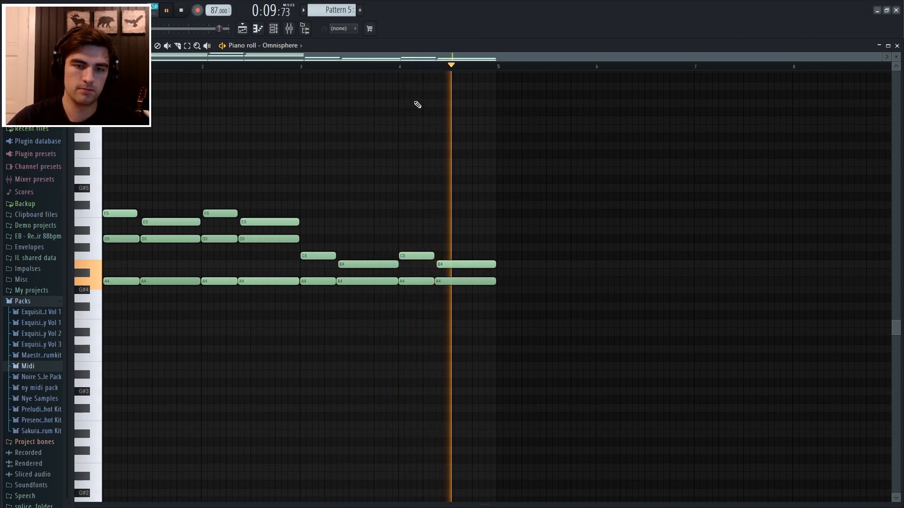
{"action": "key", "text": "space"}
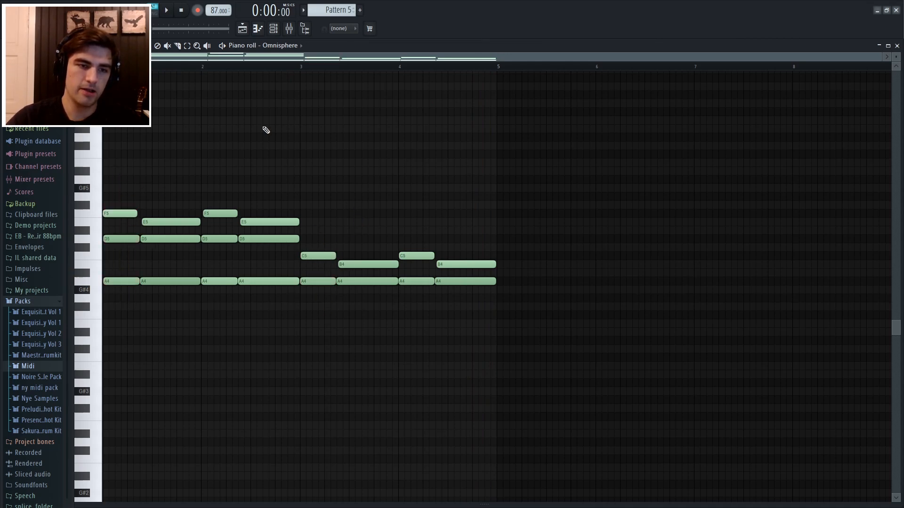
- Add an A5 note above the first chord of Pattern 5 and play the start of the pattern
{"action": "scroll", "coordinate": [171, 67], "scroll_direction": "up", "scroll_amount": 2}
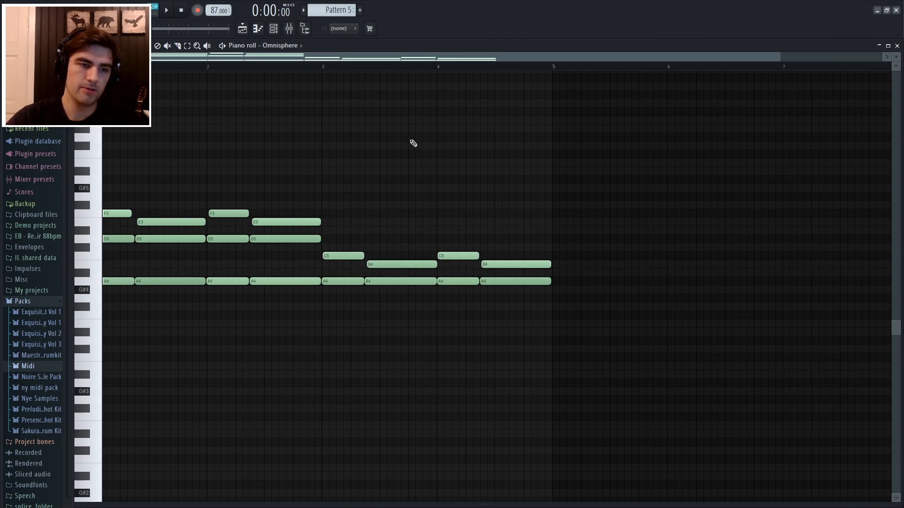
{"action": "scroll", "coordinate": [170, 168], "scroll_direction": "left", "scroll_amount": 1}
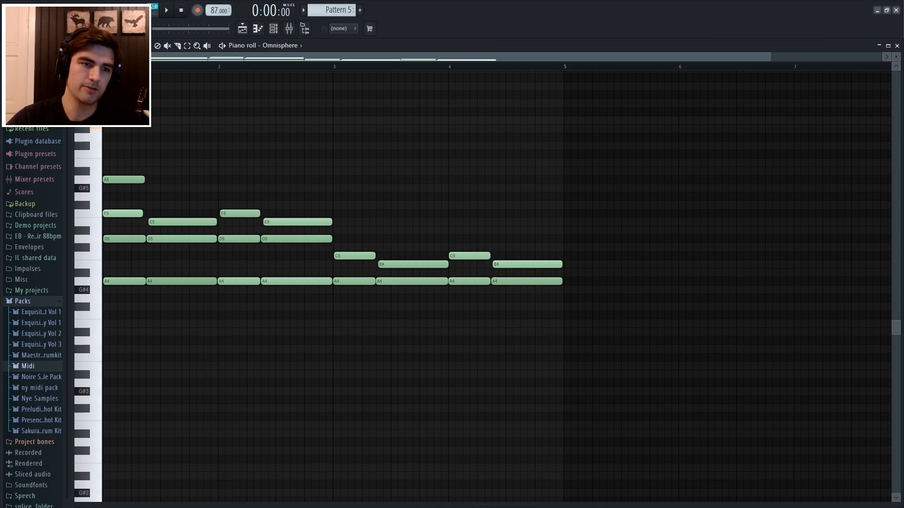
{"action": "key", "text": "space"}
{"action": "key", "text": "space"}
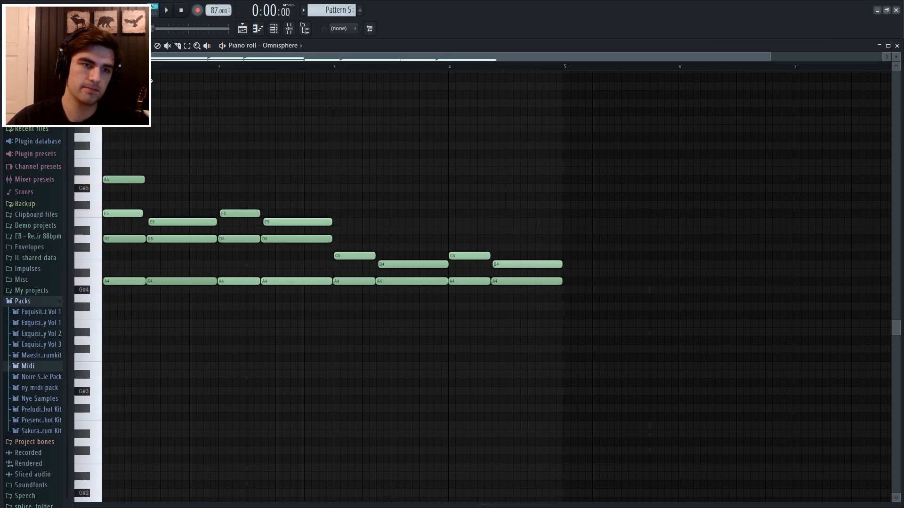
- Remove the A5 note from the first chord and replay the start of Pattern 5
{"action": "key", "text": "space"}
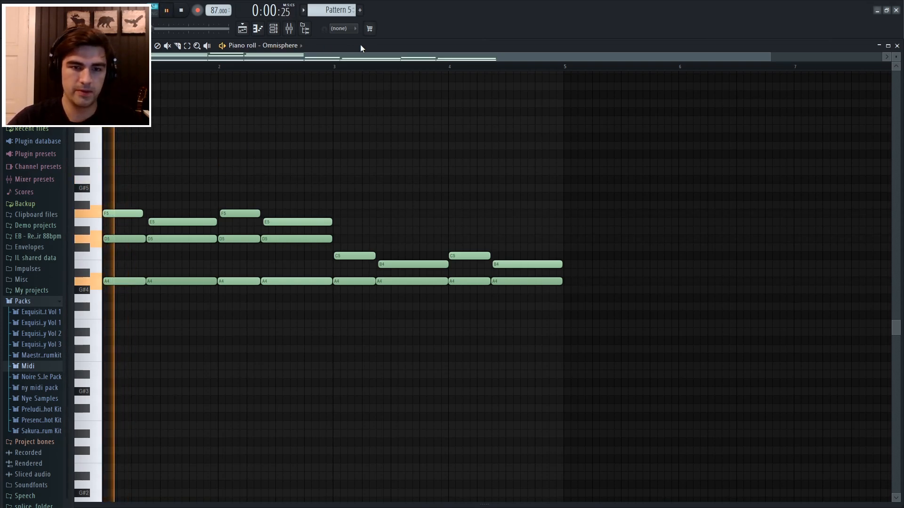
{"action": "key", "text": "space"}
- Try adding E5 and B5 notes above the chord at bar 3, audition them, and delete both notes
{"action": "left_click_drag", "start_coordinate": [332, 67], "coordinate": [385, 282]}
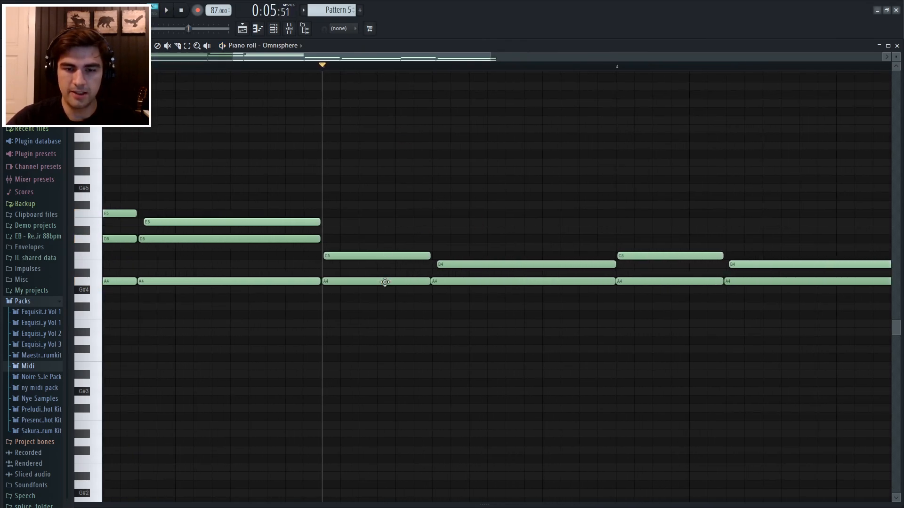
{"action": "left_click_drag", "start_coordinate": [325, 213], "coordinate": [338, 223]}
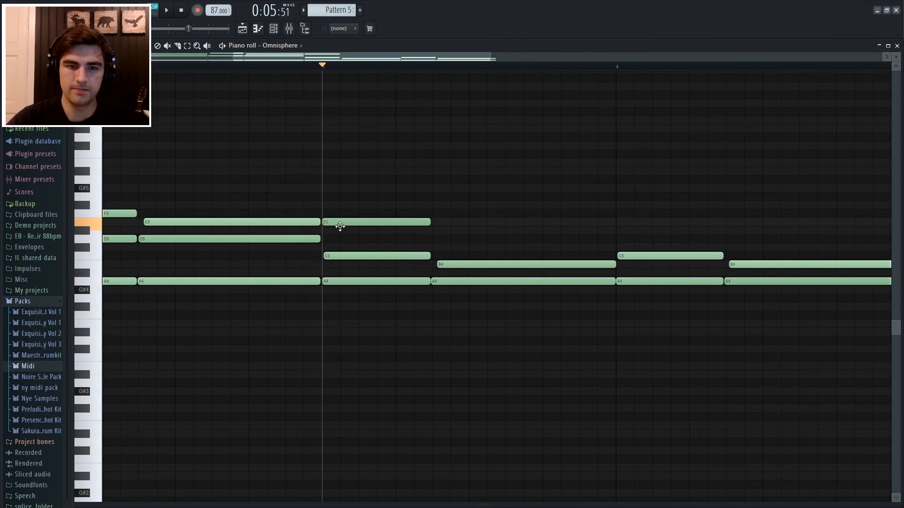
{"action": "left_click", "coordinate": [363, 162]}
{"action": "key", "text": "space"}
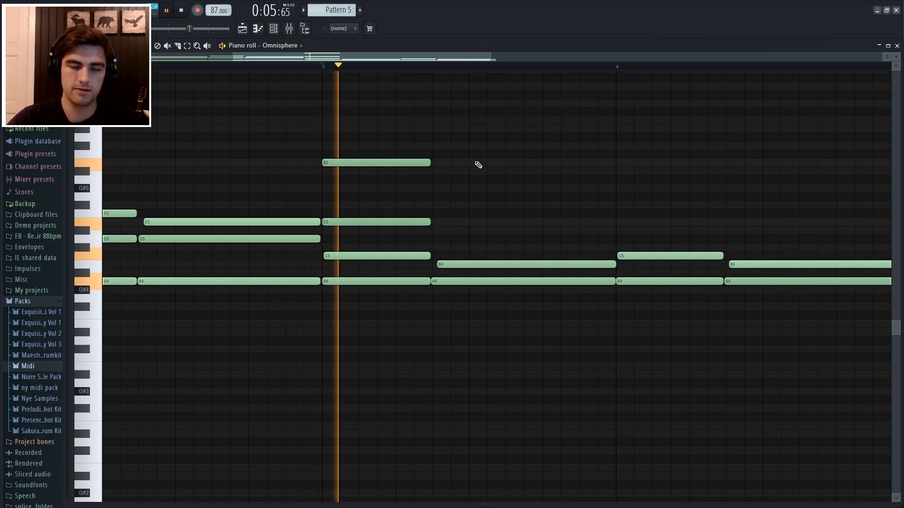
{"action": "key", "text": "space"}
{"action": "key", "text": "Delete"}
{"action": "scroll", "coordinate": [406, 69], "scroll_direction": "down", "scroll_amount": 5}
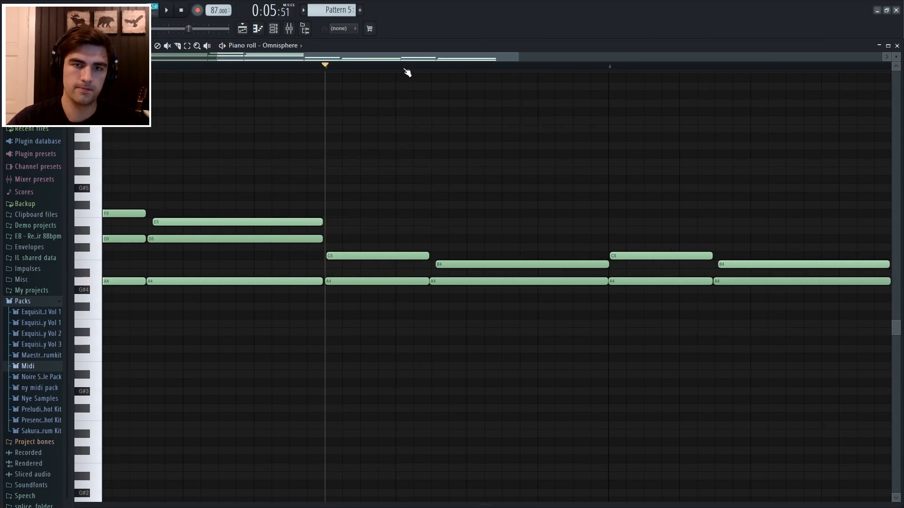
- Review the Fruity parametric EQ 2 curve and the S1 Stereo Imager settings on mixer insert 8
{"action": "left_click", "coordinate": [289, 29]}
{"action": "left_click", "coordinate": [848, 265]}
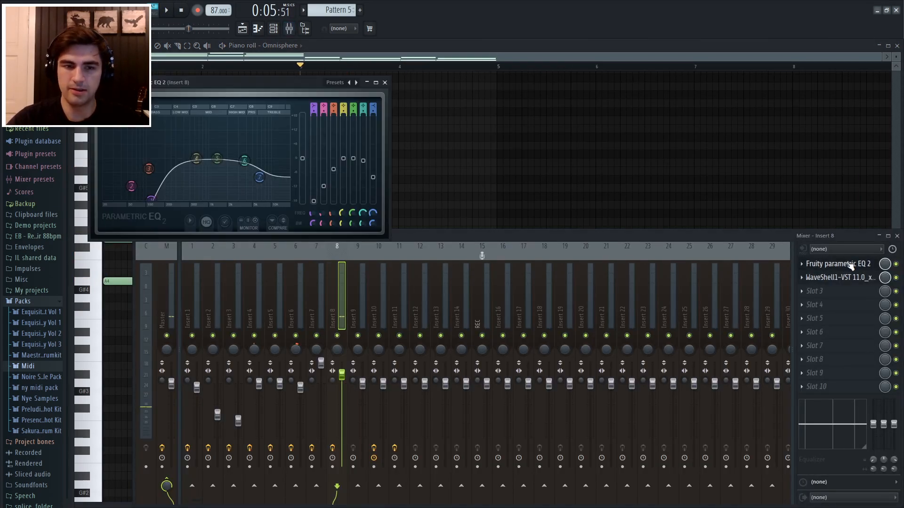
{"action": "left_click", "coordinate": [385, 82]}
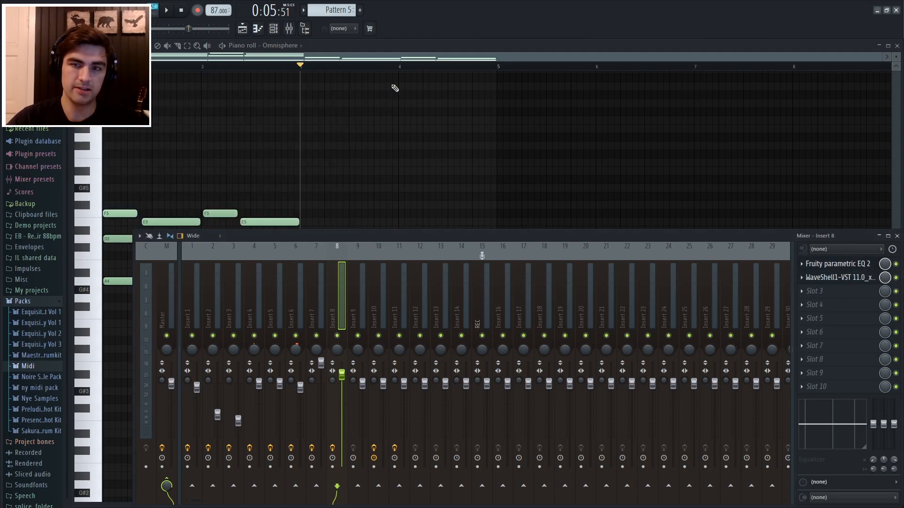
{"action": "left_click", "coordinate": [847, 278]}
{"action": "left_click_drag", "start_coordinate": [285, 122], "coordinate": [339, 95]}
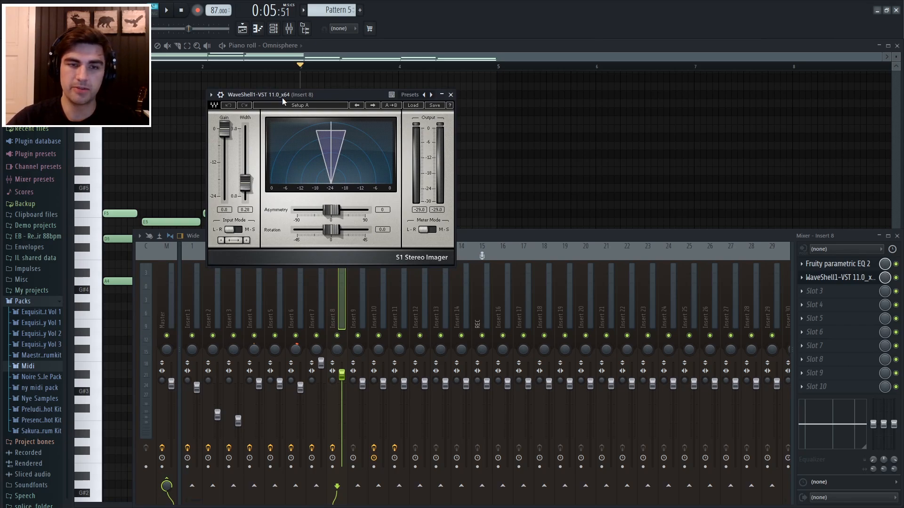
- Return to the playlist and play tracks 7 to 10 together
{"action": "left_click", "coordinate": [243, 29]}
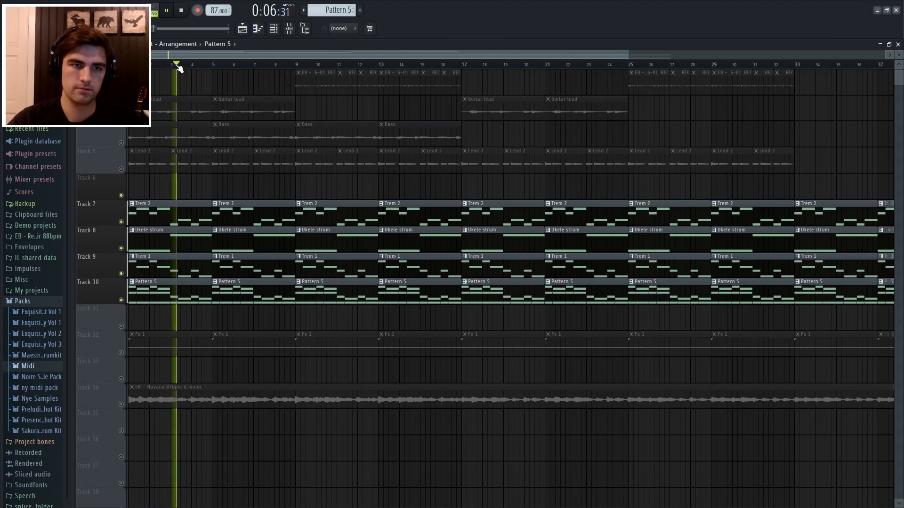
{"action": "scroll", "coordinate": [179, 65], "scroll_direction": "up", "scroll_amount": 3}
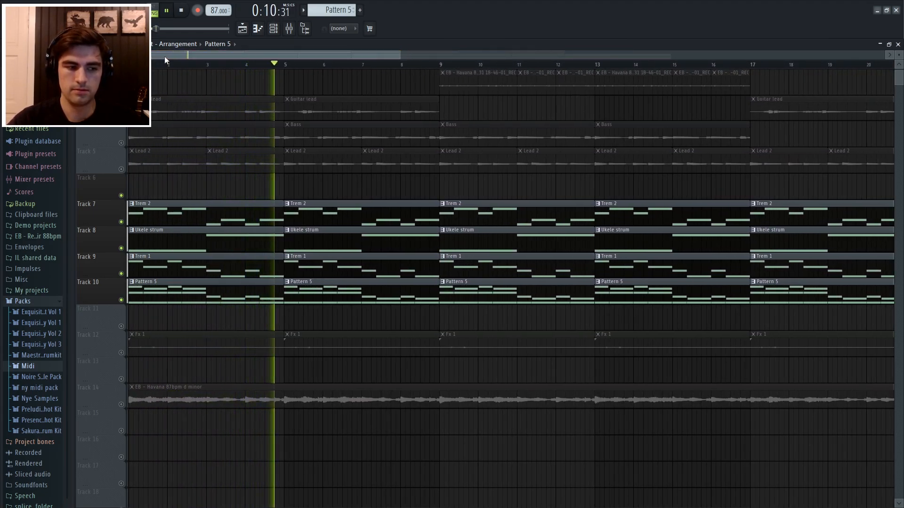
{"action": "key", "text": "space"}
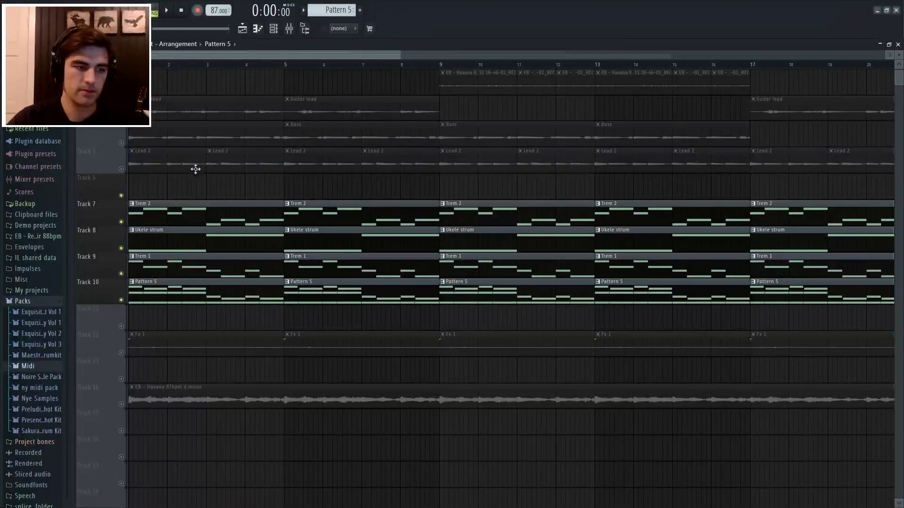
- Solo the Bass track in the playlist and play it back
{"action": "scroll", "coordinate": [207, 64], "scroll_direction": "up", "scroll_amount": 3}
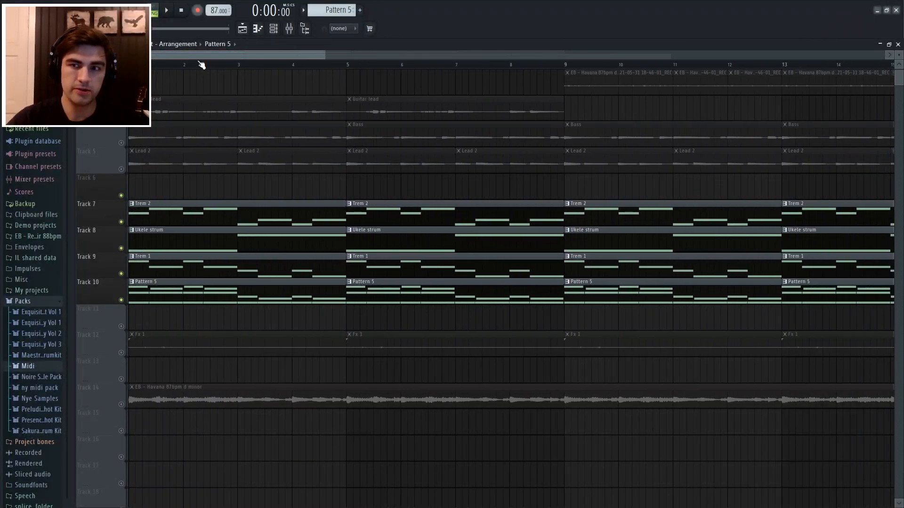
{"action": "scroll", "coordinate": [259, 113], "scroll_direction": "up", "scroll_amount": 1}
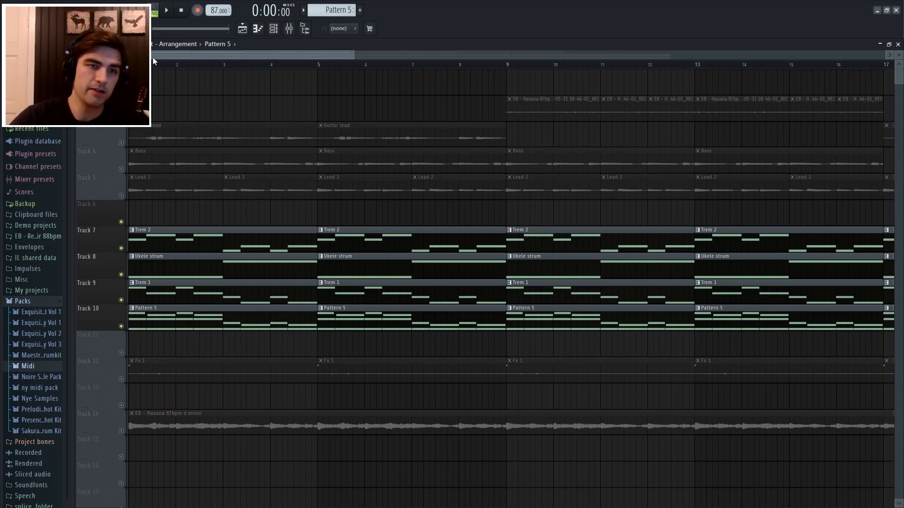
{"action": "scroll", "coordinate": [162, 65], "scroll_direction": "up", "scroll_amount": 3}
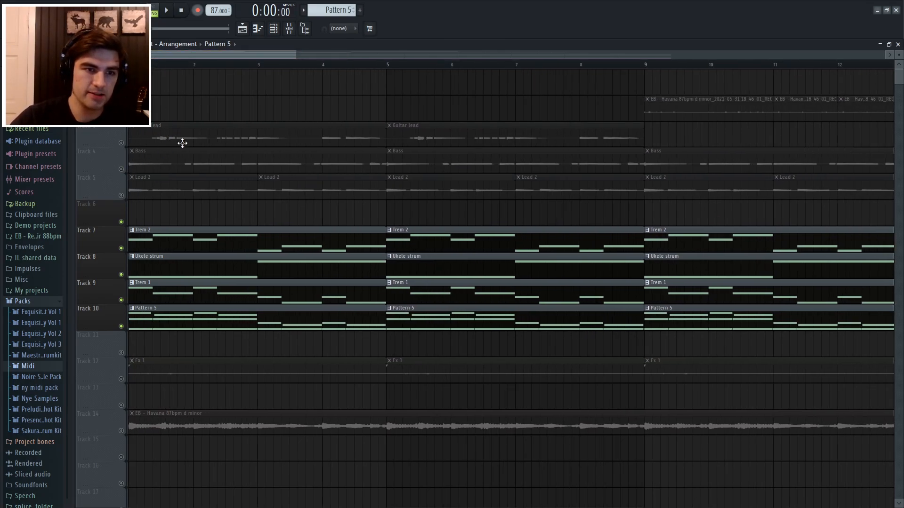
{"action": "left_click", "coordinate": [123, 170], "text": "ctrl"}
{"action": "scroll", "coordinate": [227, 70], "scroll_direction": "down", "scroll_amount": 5}
{"action": "key", "text": "space"}
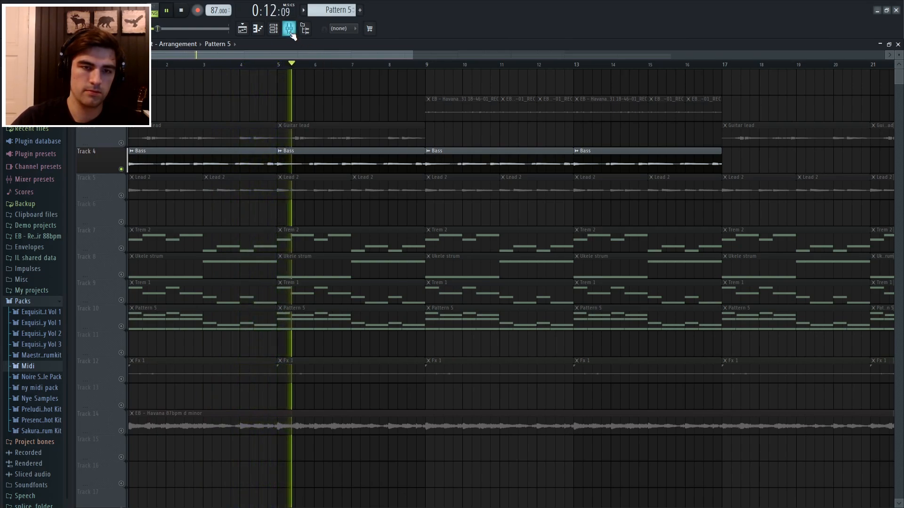
{"action": "key", "text": "space"}
- Open the Bass clip's settings and play it with its pitch shift reset and the EQ on mixer insert 5 bypassed
{"action": "scroll", "coordinate": [279, 67], "scroll_direction": "down", "scroll_amount": 4}
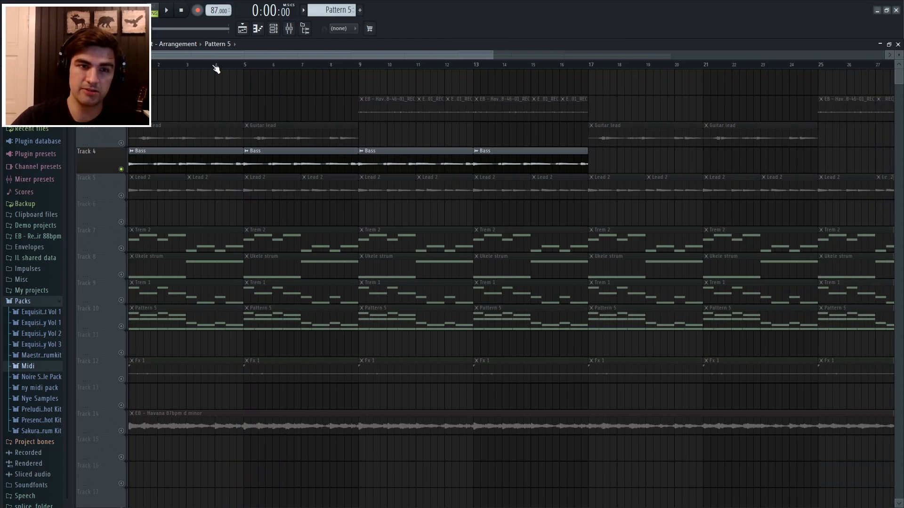
{"action": "scroll", "coordinate": [215, 67], "scroll_direction": "up", "scroll_amount": 5}
{"action": "left_click_drag", "start_coordinate": [225, 55], "coordinate": [208, 56]}
{"action": "double_click", "coordinate": [257, 151]}
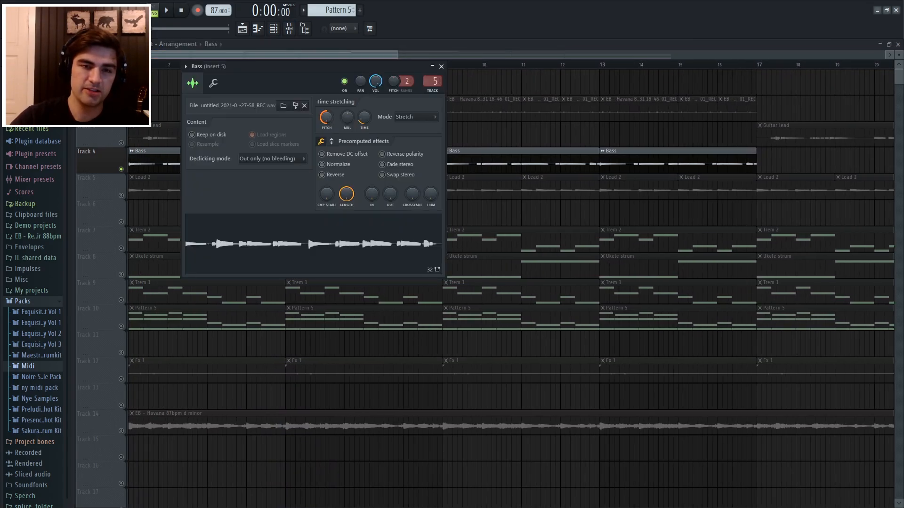
{"action": "left_click", "coordinate": [289, 29]}
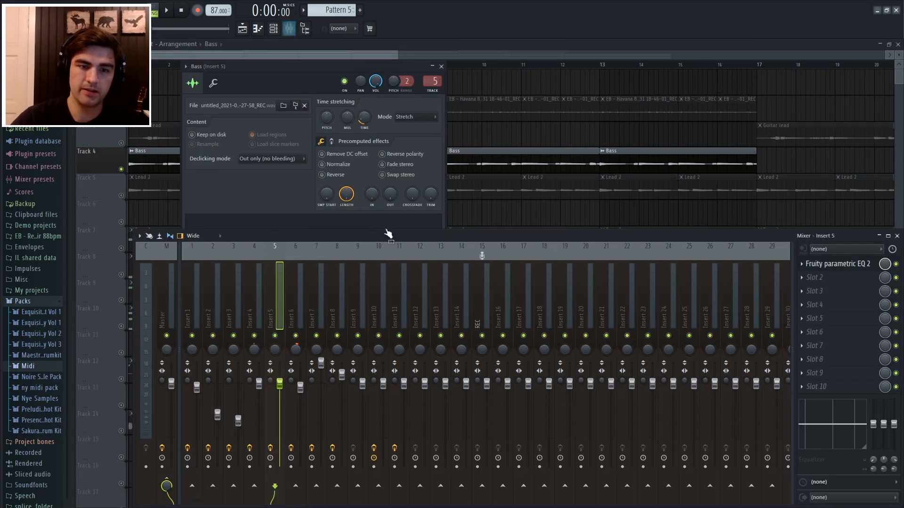
{"action": "key", "text": "space"}
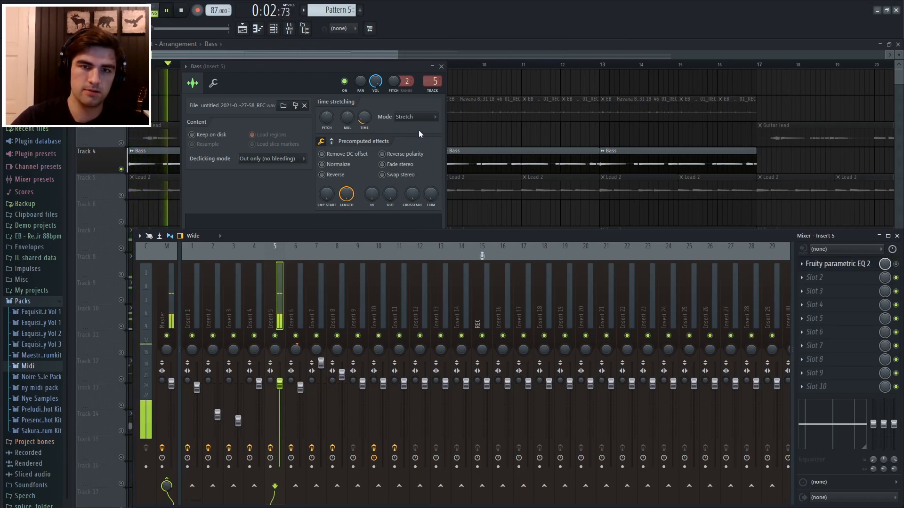
{"action": "key", "text": "space"}
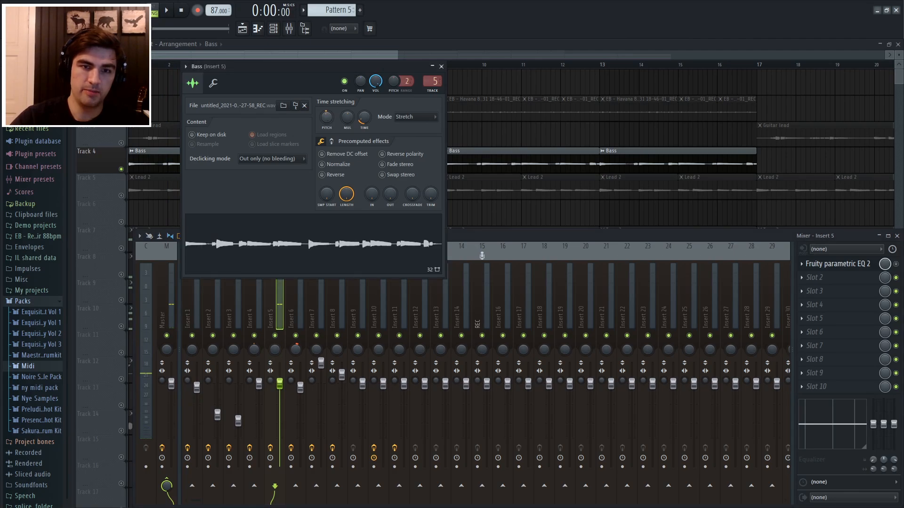
- Inspect the Fruity parametric EQ 2 curve on insert 5 and replay the Bass track in the playlist
{"action": "left_click", "coordinate": [851, 266]}
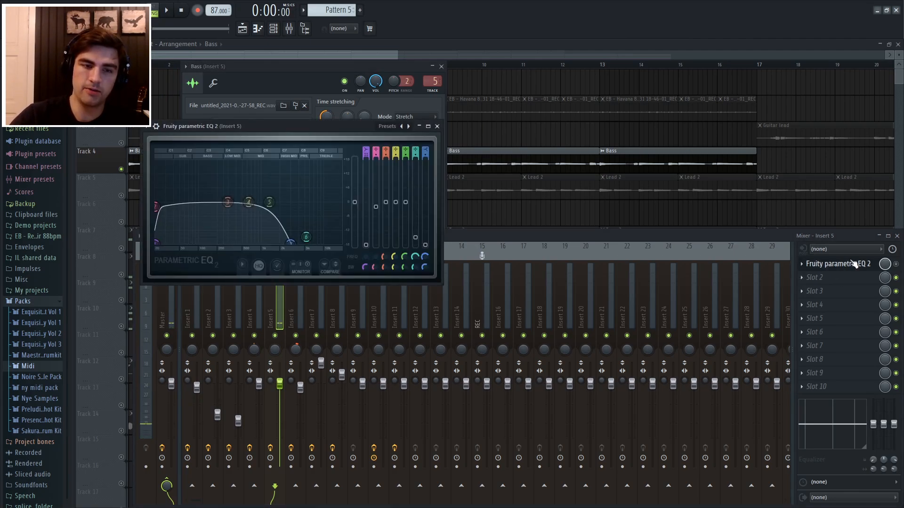
{"action": "left_click", "coordinate": [436, 126]}
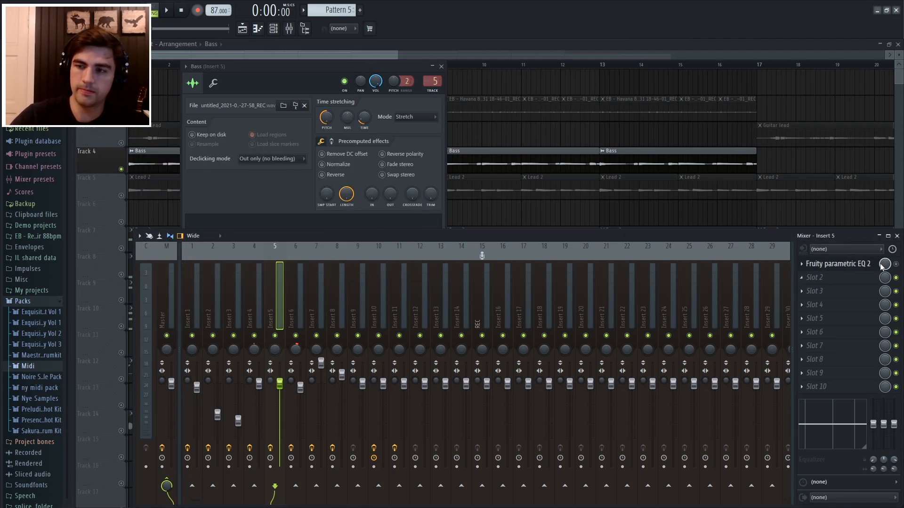
{"action": "key", "text": "F12"}
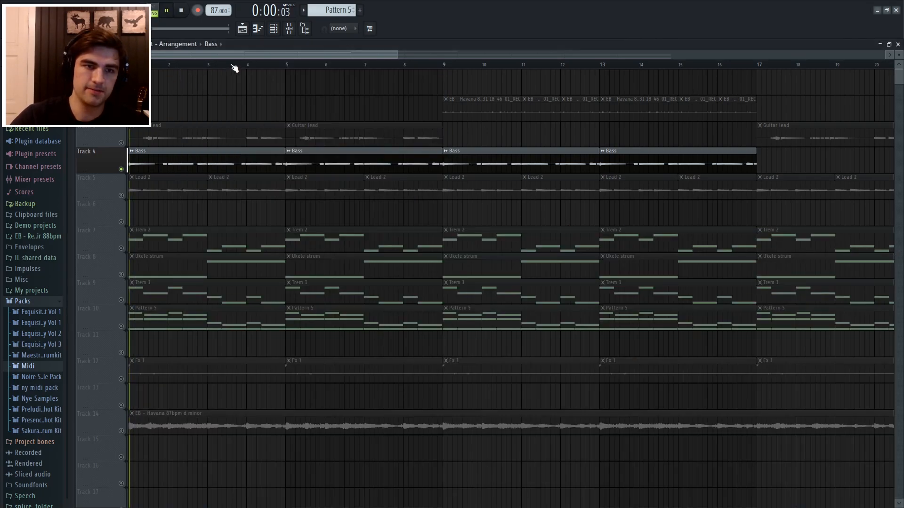
{"action": "scroll", "coordinate": [169, 66], "scroll_direction": "down", "scroll_amount": 1}
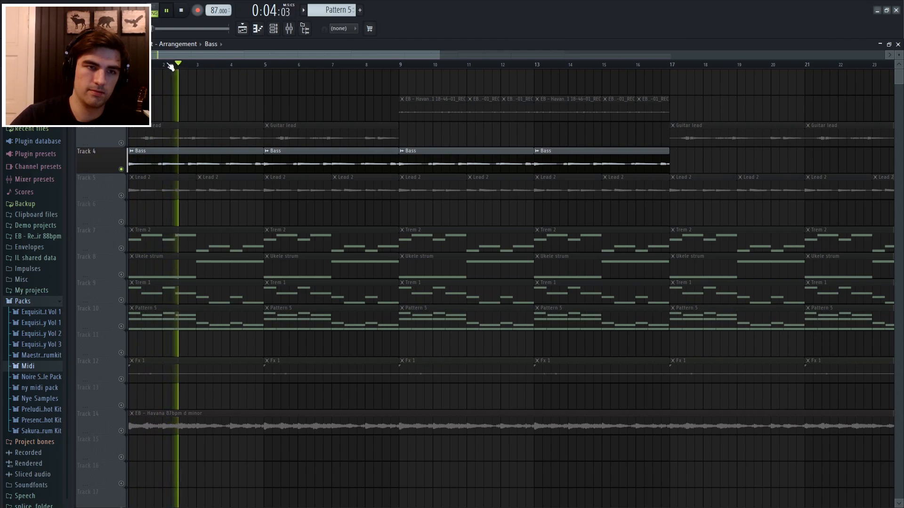
{"action": "key", "text": "space"}
- Unmute the Guitar lead track, mute the Bass track, and play the guitar on its own
{"action": "scroll", "coordinate": [171, 67], "scroll_direction": "up", "scroll_amount": 1}
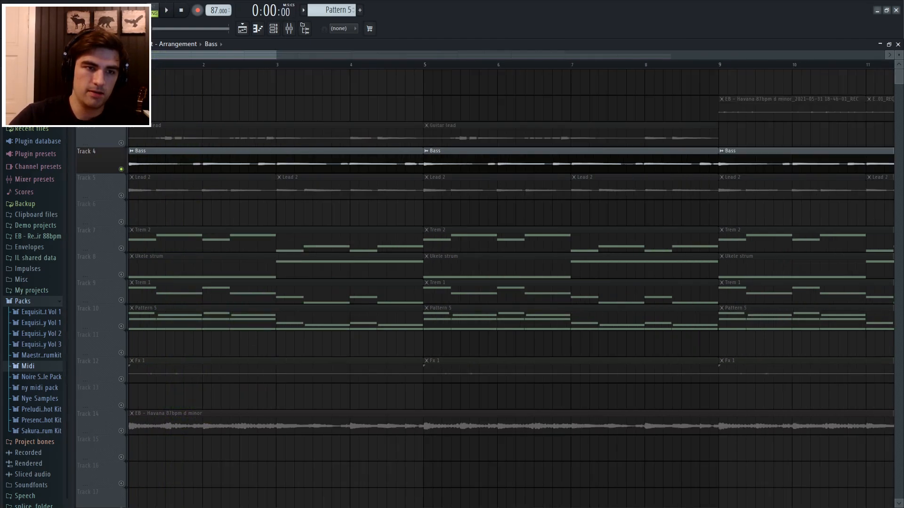
{"action": "left_click", "coordinate": [121, 143]}
{"action": "scroll", "coordinate": [177, 71], "scroll_direction": "down", "scroll_amount": 1}
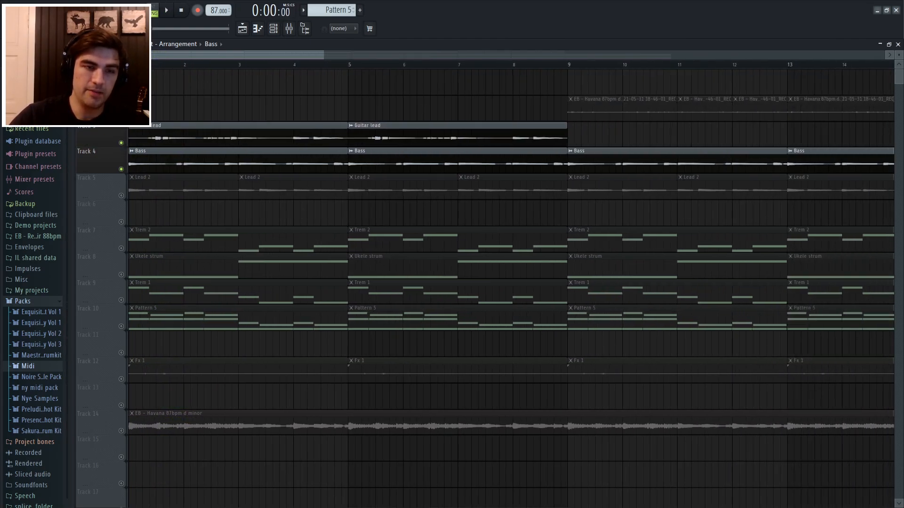
{"action": "scroll", "coordinate": [161, 69], "scroll_direction": "down", "scroll_amount": 1}
{"action": "scroll", "coordinate": [160, 69], "scroll_direction": "up", "scroll_amount": 1}
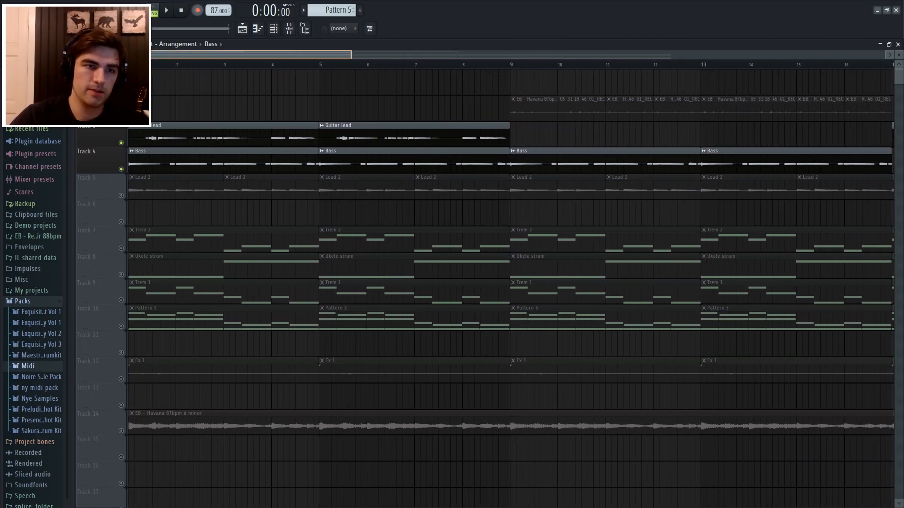
{"action": "left_click", "coordinate": [121, 169]}
{"action": "key", "text": "space"}
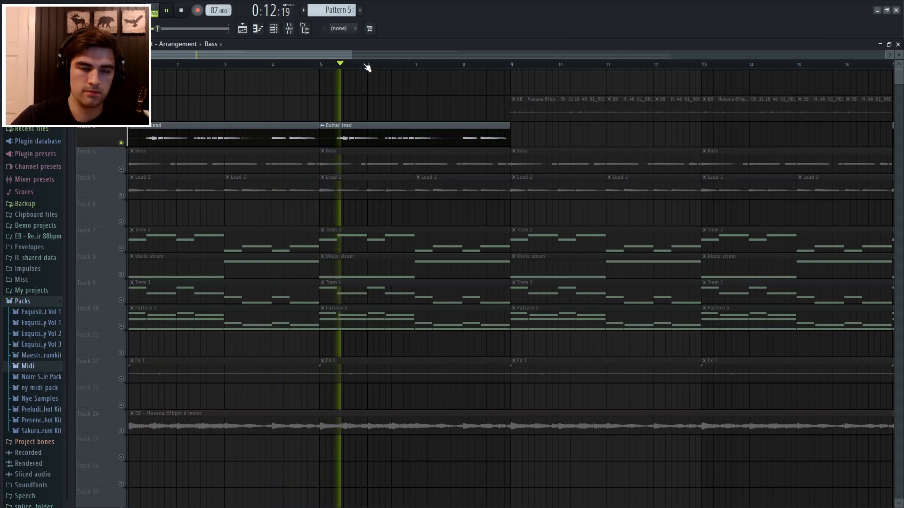
{"action": "key", "text": "space"}
- Highlight bar 1 and bars 3 to 4 on the playlist timeline, and clear the selection
{"action": "scroll", "coordinate": [203, 62], "scroll_direction": "up", "scroll_amount": 3}
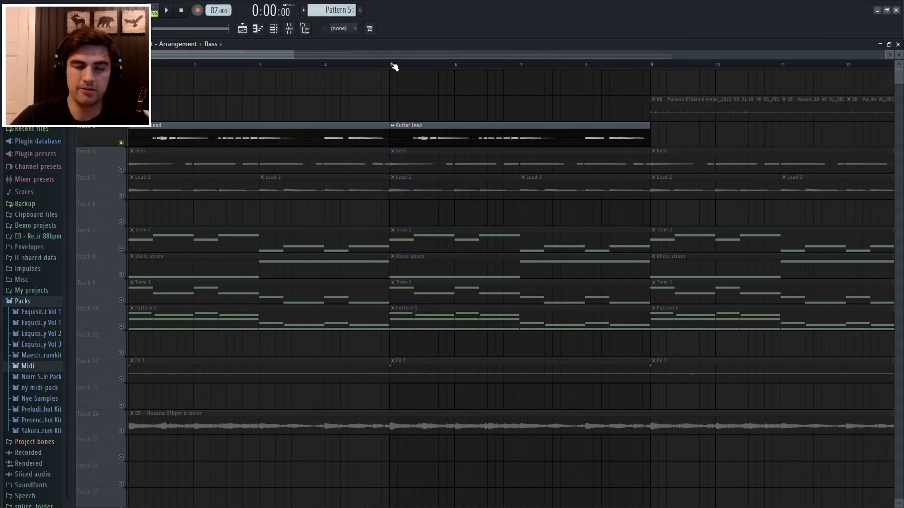
{"action": "scroll", "coordinate": [186, 63], "scroll_direction": "down", "scroll_amount": 3}
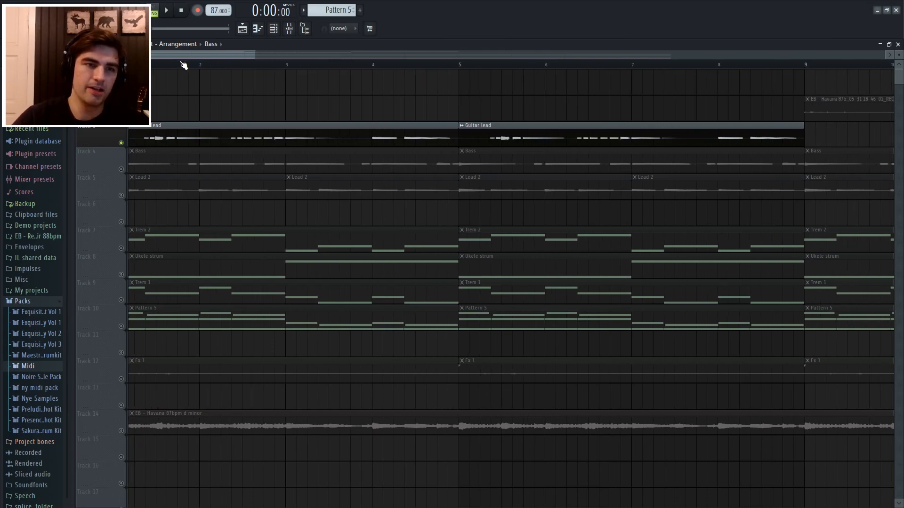
{"action": "scroll", "coordinate": [172, 66], "scroll_direction": "down", "scroll_amount": 1}
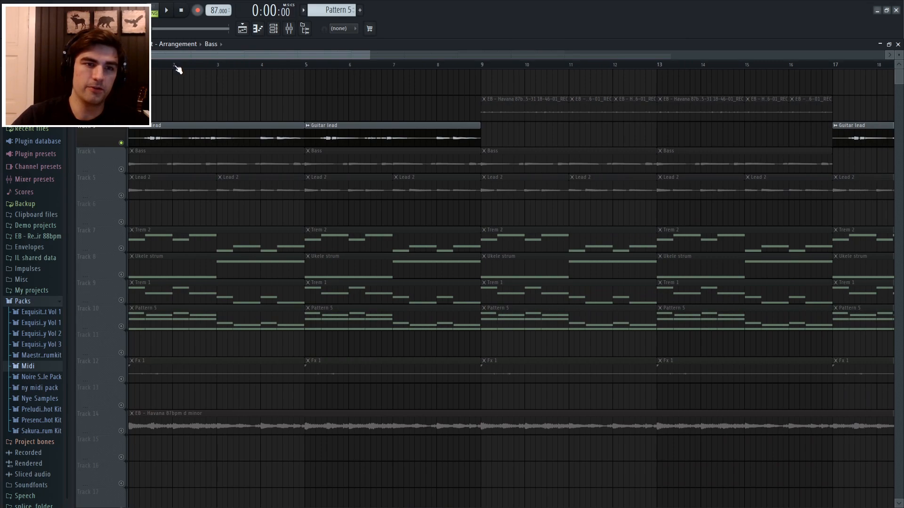
{"action": "left_click_drag", "start_coordinate": [175, 66], "coordinate": [134, 65]}
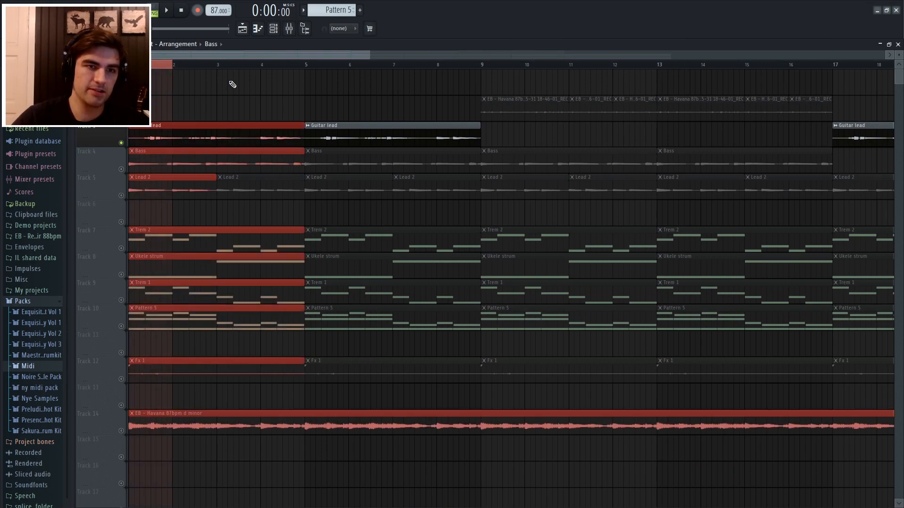
{"action": "left_click_drag", "start_coordinate": [222, 71], "coordinate": [306, 71]}
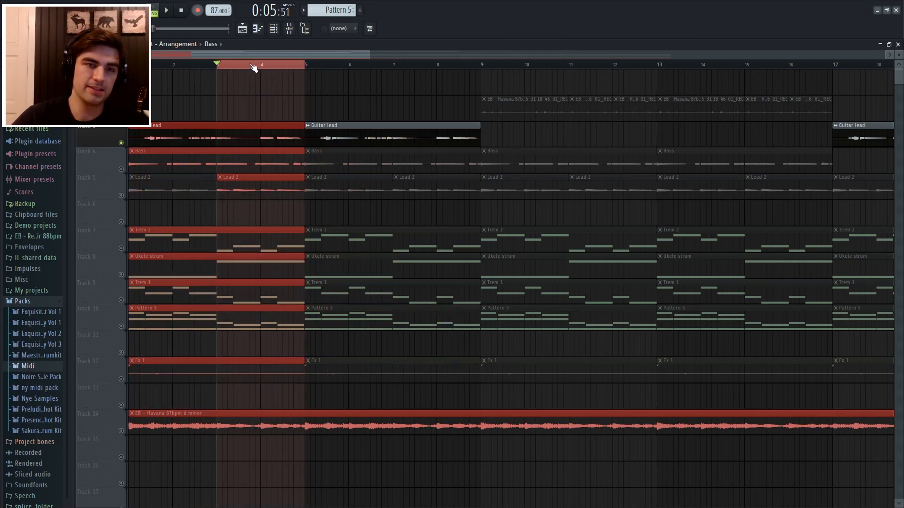
{"action": "double_click", "coordinate": [222, 66]}
{"action": "left_click", "coordinate": [130, 65]}
- Play the Guitar lead track in short sections from bar 1 through bar 4, pausing between phrases
{"action": "scroll", "coordinate": [157, 62], "scroll_direction": "up", "scroll_amount": 4}
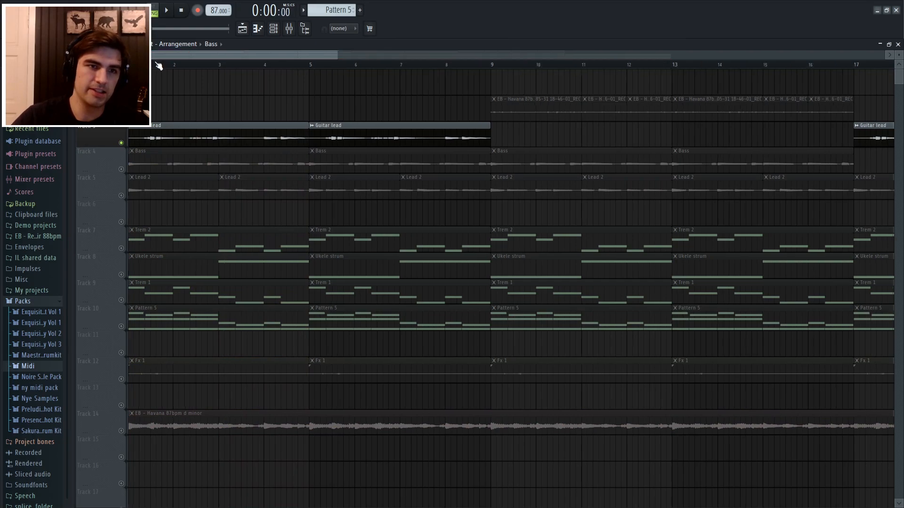
{"action": "key", "text": "space"}
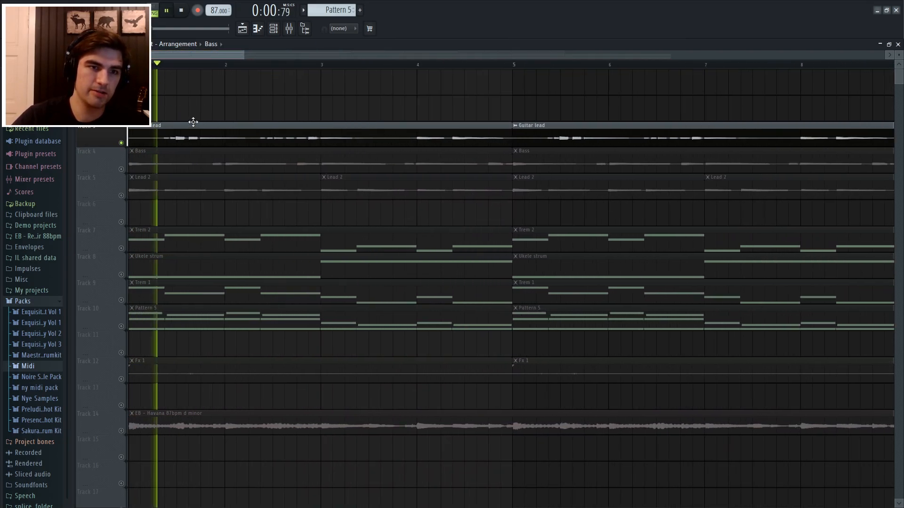
{"action": "key", "text": "space"}
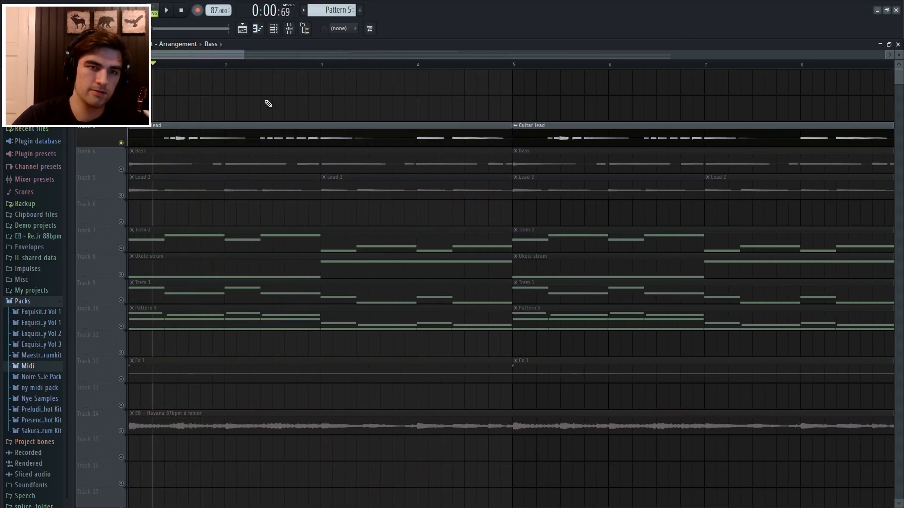
{"action": "key", "text": "space"}
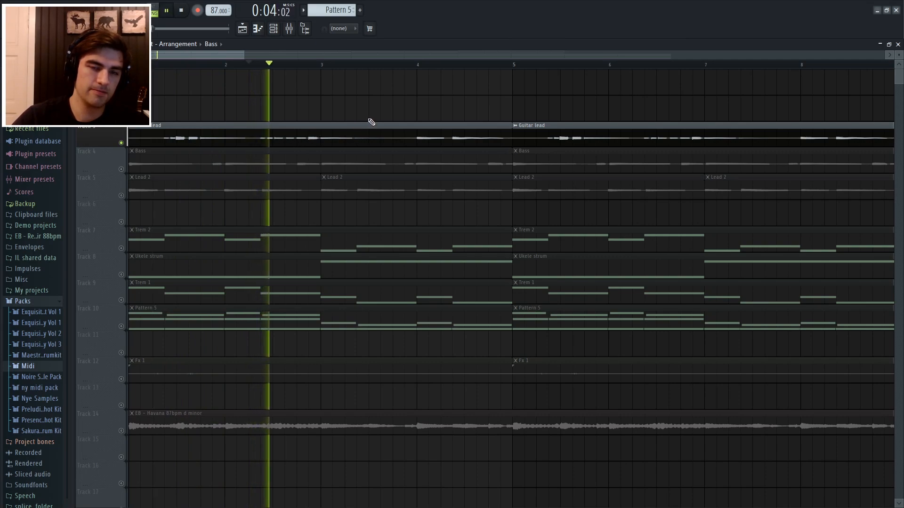
{"action": "key", "text": "space"}
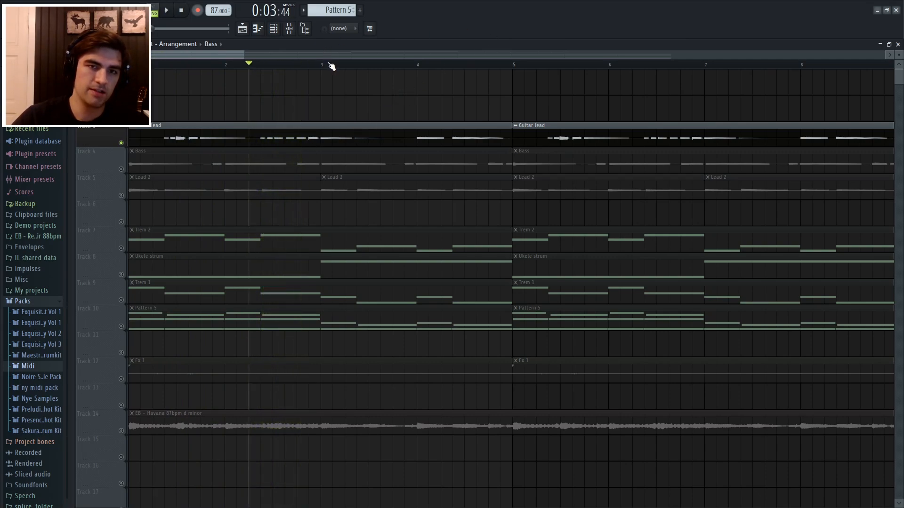
{"action": "key", "text": "space"}
{"action": "scroll", "coordinate": [446, 71], "scroll_direction": "down", "scroll_amount": 3}
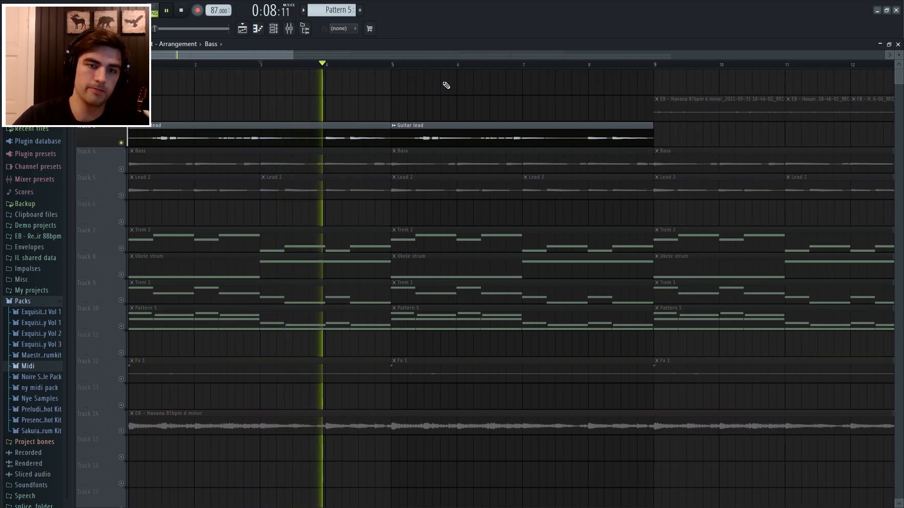
{"action": "scroll", "coordinate": [417, 69], "scroll_direction": "down", "scroll_amount": 2}
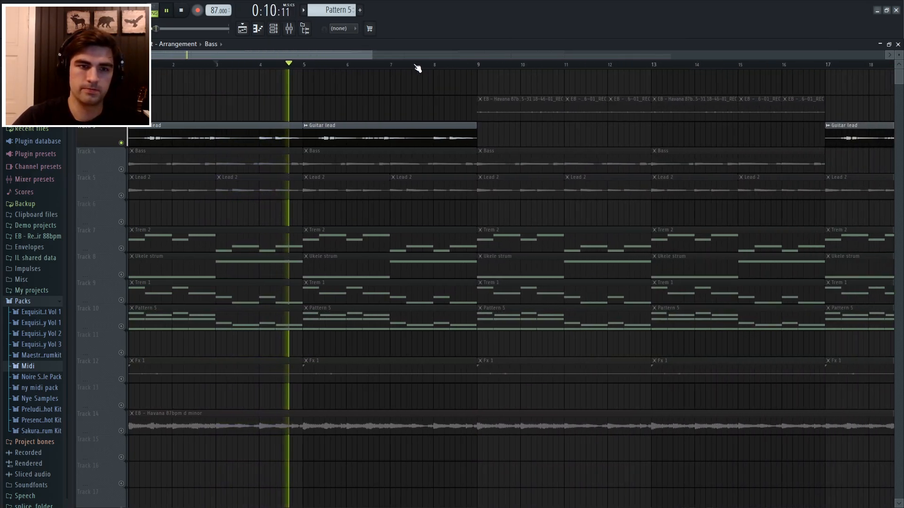
{"action": "key", "text": "space"}
{"action": "scroll", "coordinate": [219, 90], "scroll_direction": "down", "scroll_amount": 2}
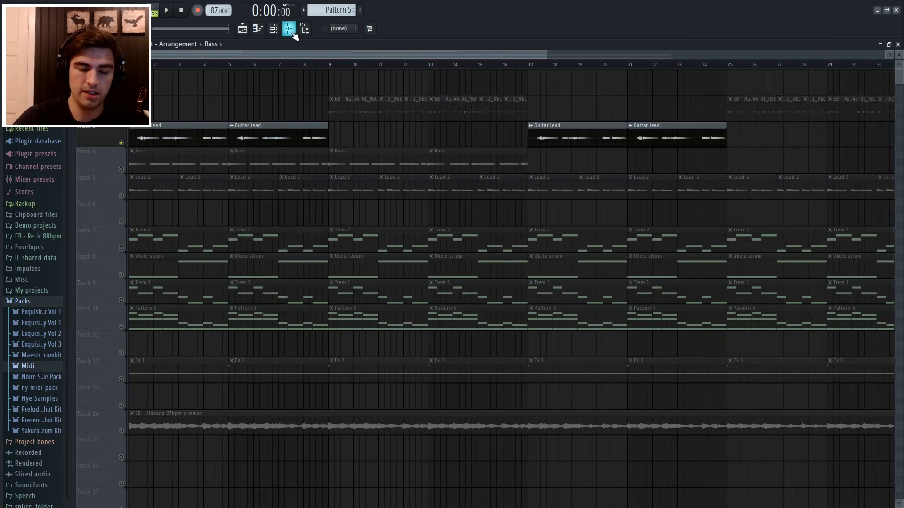
- Inspect the Fruity parametric EQ 2, ValhallaVintageVerb and ValhallaDelay settings on mixer insert 4, and close the plugin windows
{"action": "key", "text": "F9"}
{"action": "left_click", "coordinate": [867, 265]}
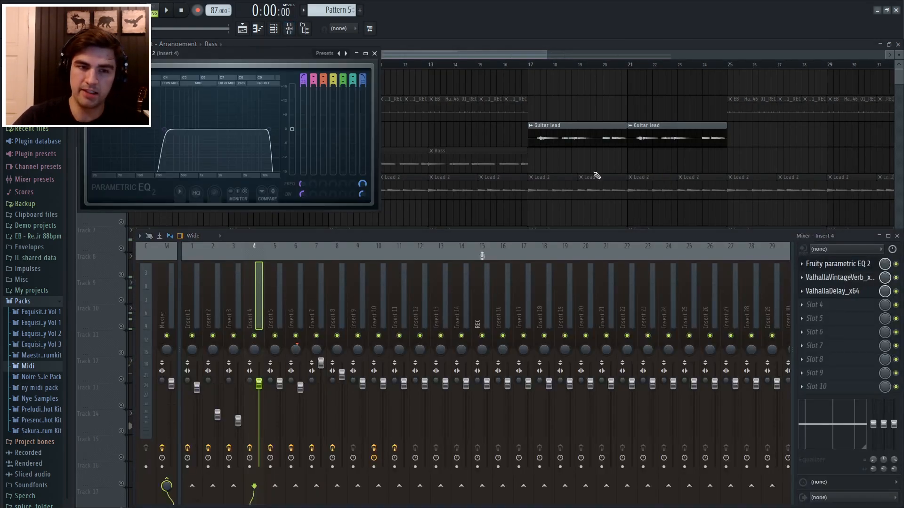
{"action": "left_click", "coordinate": [869, 281]}
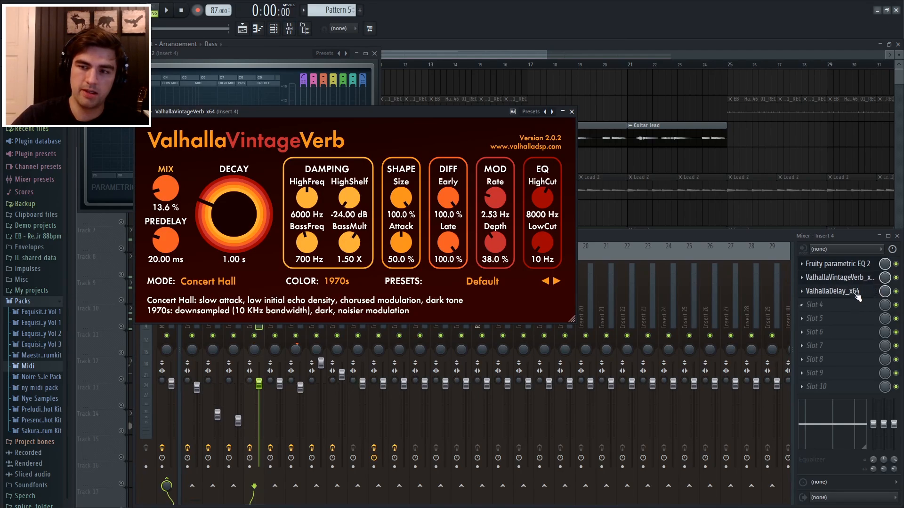
{"action": "left_click", "coordinate": [857, 292]}
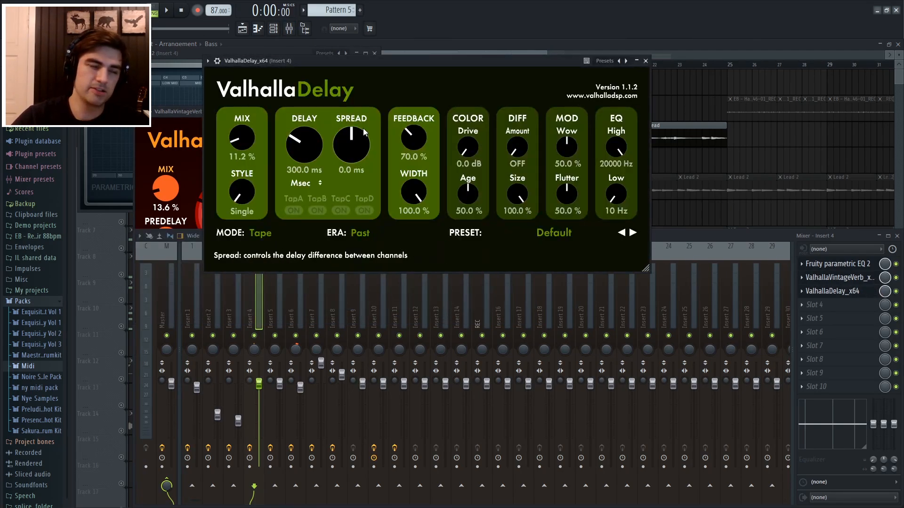
{"action": "left_click", "coordinate": [645, 61]}
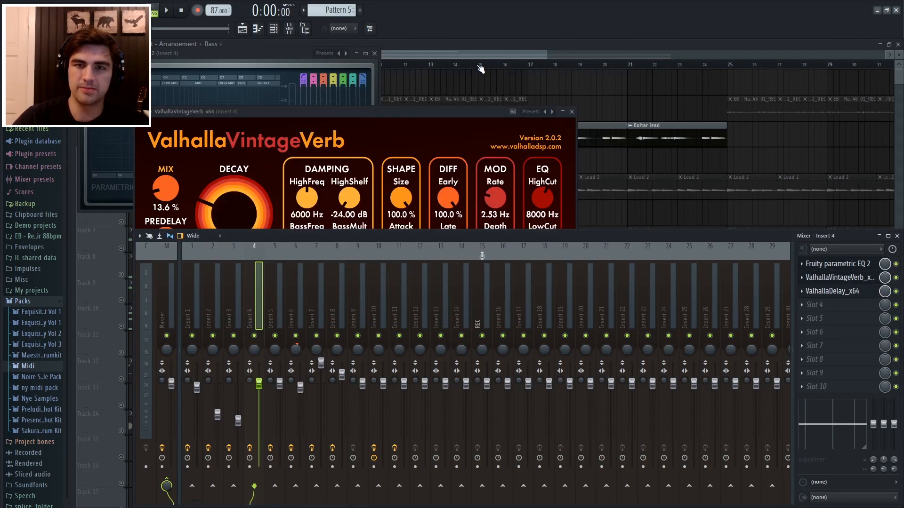
{"action": "left_click", "coordinate": [374, 53]}
{"action": "left_click", "coordinate": [375, 54]}
{"action": "left_click", "coordinate": [572, 112]}
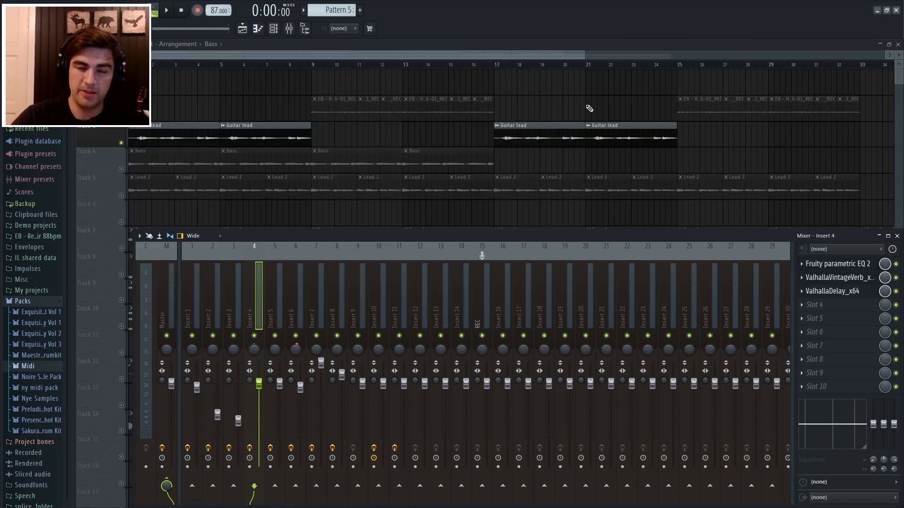
- Replay the Guitar lead track on its own while checking its level on mixer insert 4
{"action": "left_click", "coordinate": [289, 29]}
{"action": "left_click", "coordinate": [289, 28]}
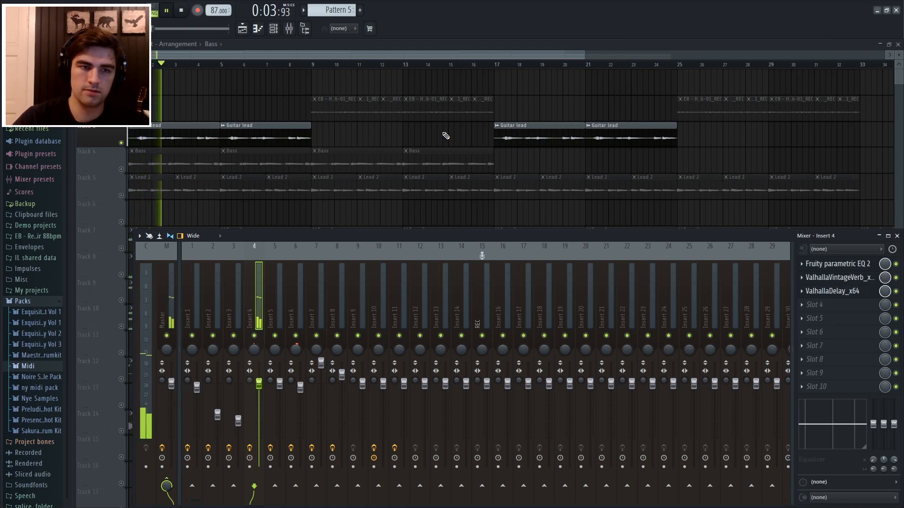
{"action": "key", "text": "F9"}
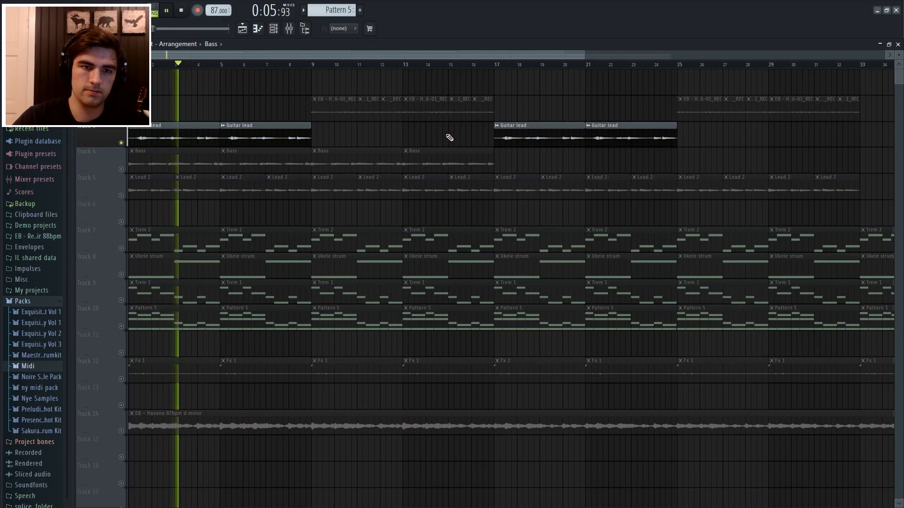
{"action": "left_click", "coordinate": [292, 30]}
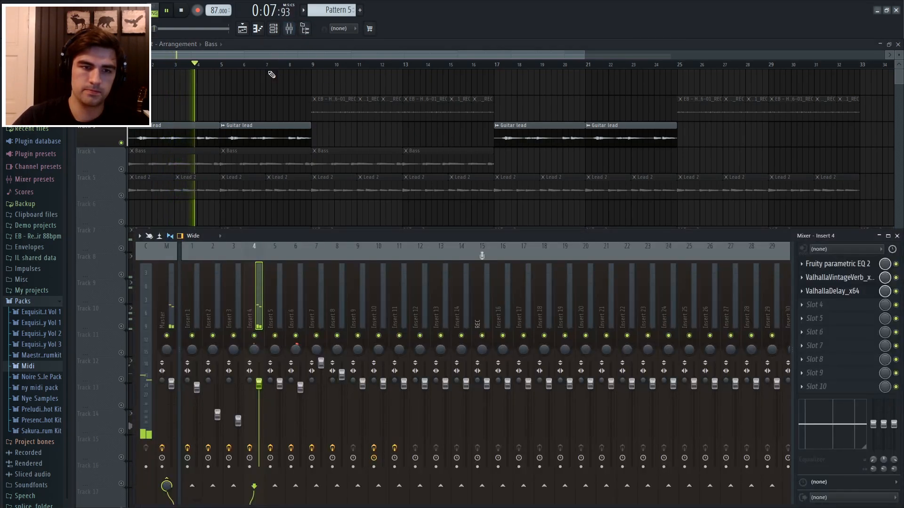
{"action": "key", "text": "space"}
{"action": "key", "text": "F9"}
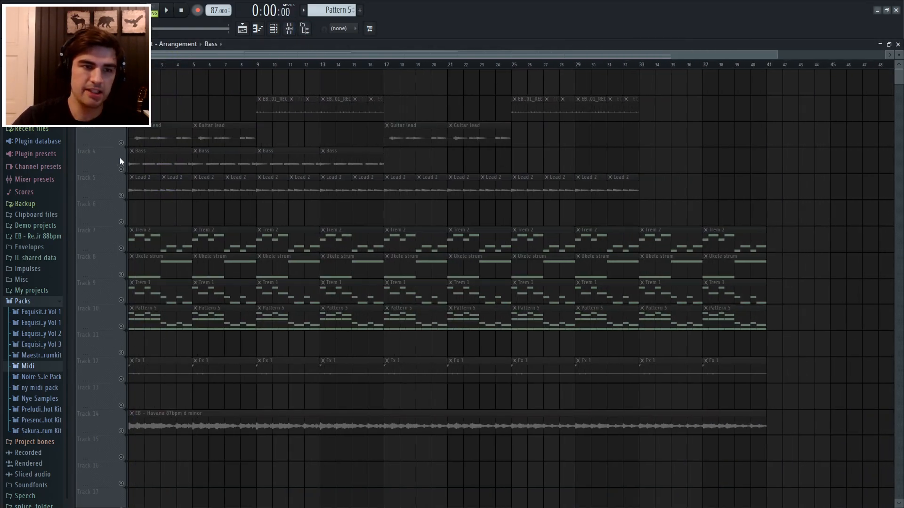
- Unmute the Bass, Guitar lead, Trem 2, Ukele strum, Trem 1 and Pattern 5 tracks in the playlist
{"action": "left_click", "coordinate": [122, 169]}
{"action": "left_click", "coordinate": [121, 142]}
{"action": "left_click", "coordinate": [121, 248]}
{"action": "left_click", "coordinate": [121, 275]}
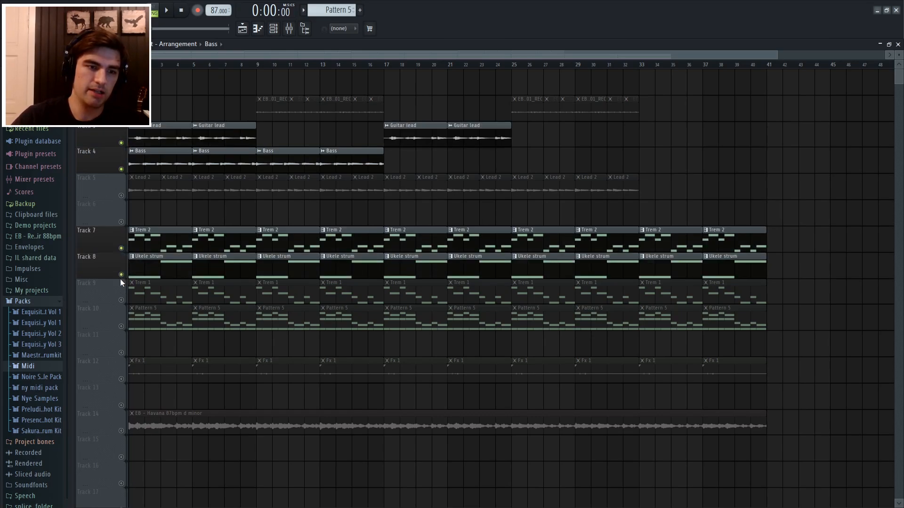
{"action": "left_click", "coordinate": [121, 300]}
{"action": "left_click", "coordinate": [121, 326]}
- Play the combined layers while viewing their frequencies in the master channel's Fruity parametric EQ 2, and close the EQ
{"action": "left_click", "coordinate": [289, 29]}
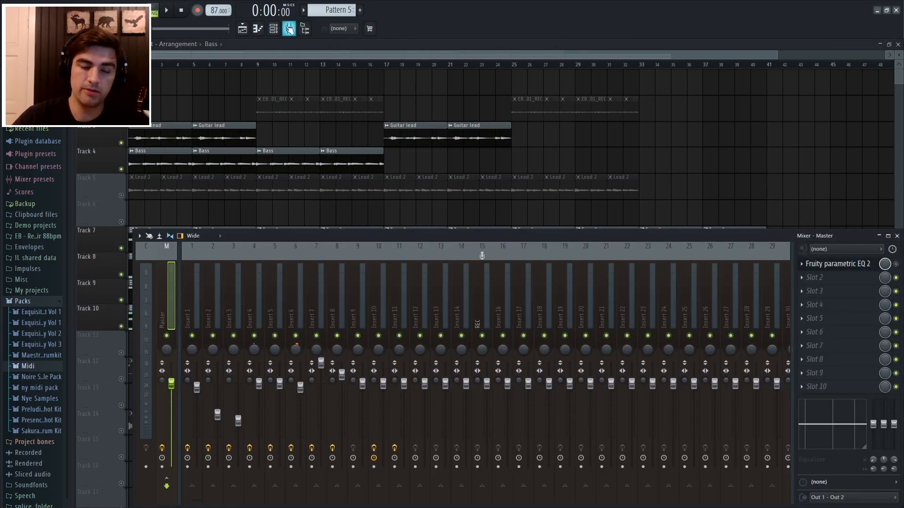
{"action": "left_click", "coordinate": [852, 265]}
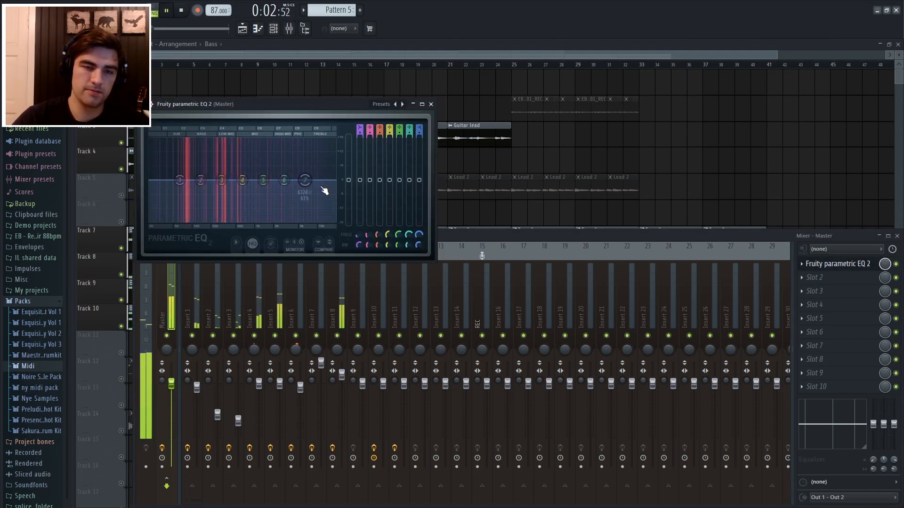
{"action": "key", "text": "space"}
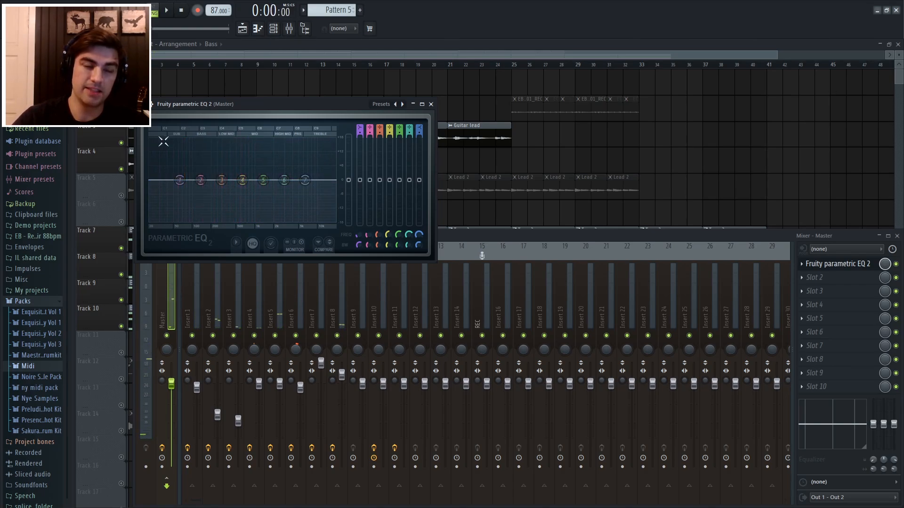
{"action": "left_click", "coordinate": [431, 104]}
{"action": "key", "text": "F9"}
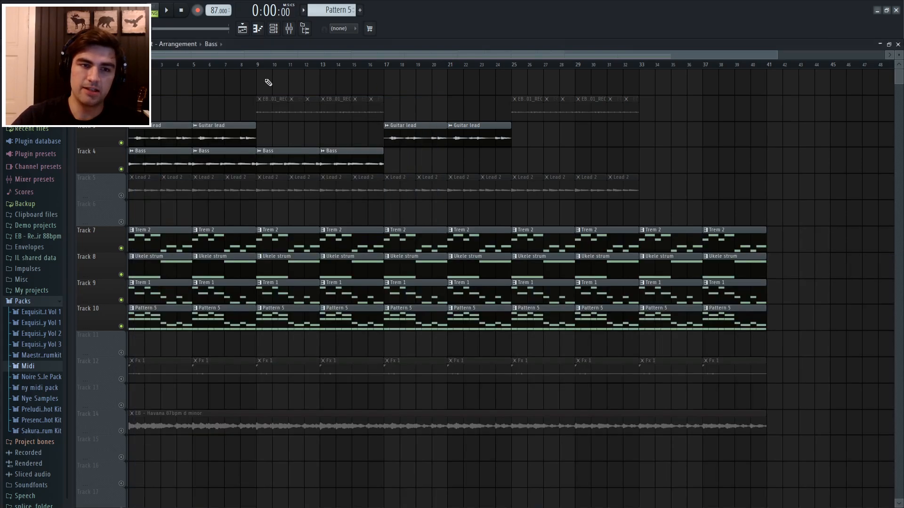
- Solo the Lead 2 track in the playlist and play it from the start
{"action": "scroll", "coordinate": [174, 71], "scroll_direction": "up", "scroll_amount": 5}
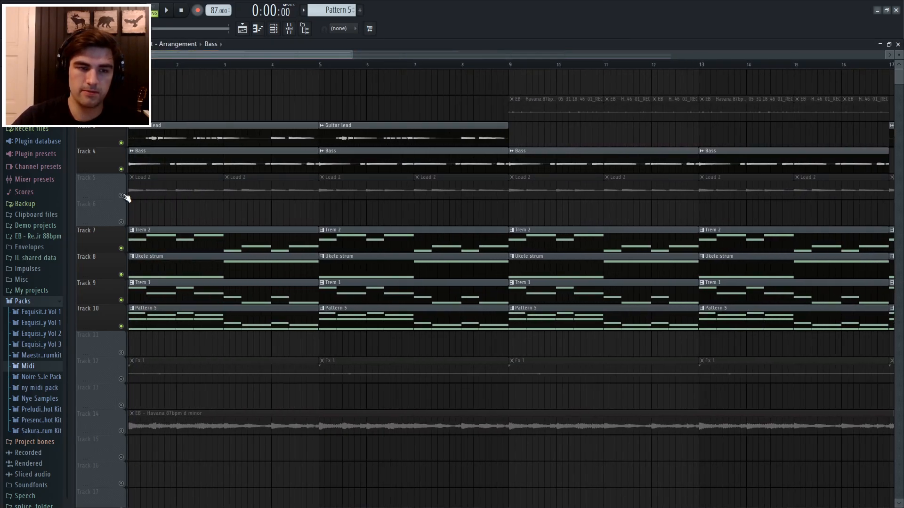
{"action": "left_click", "coordinate": [122, 196], "text": "ctrl"}
{"action": "scroll", "coordinate": [193, 66], "scroll_direction": "up", "scroll_amount": 2}
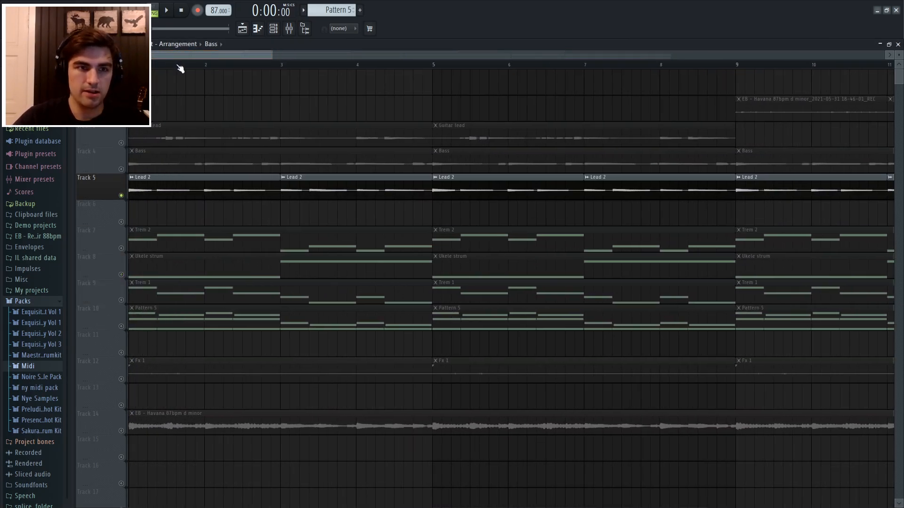
{"action": "key", "text": "space"}
{"action": "scroll", "coordinate": [184, 72], "scroll_direction": "down", "scroll_amount": 2}
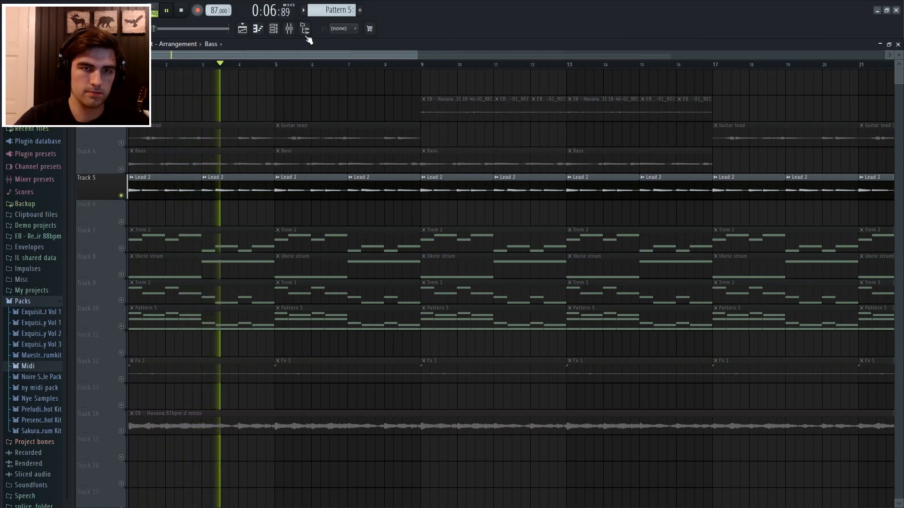
- Stop playback and inspect the Fruity parametric EQ 2 curve on mixer insert 6, which carries the Lead 2 track
{"action": "left_click", "coordinate": [290, 30]}
{"action": "left_click", "coordinate": [300, 292]}
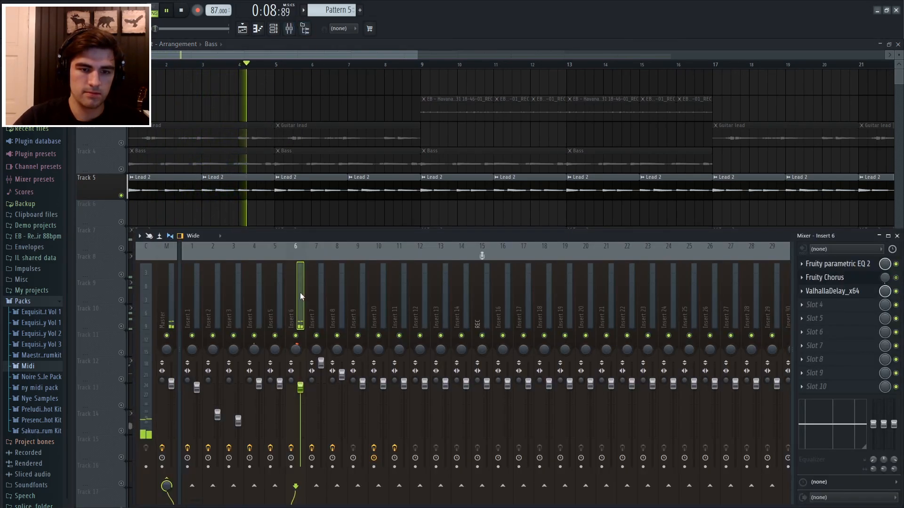
{"action": "key", "text": "space"}
{"action": "left_click", "coordinate": [866, 264]}
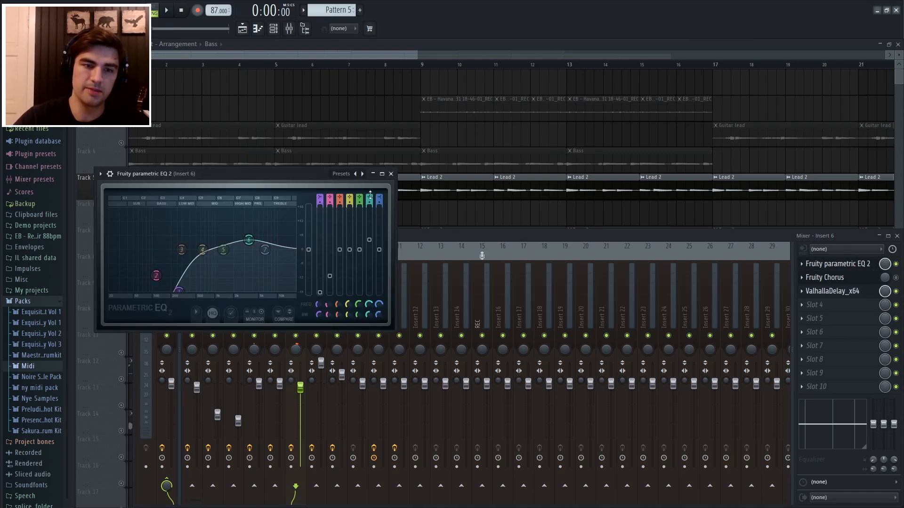
{"action": "left_click", "coordinate": [390, 174]}
{"action": "key", "text": "F9"}
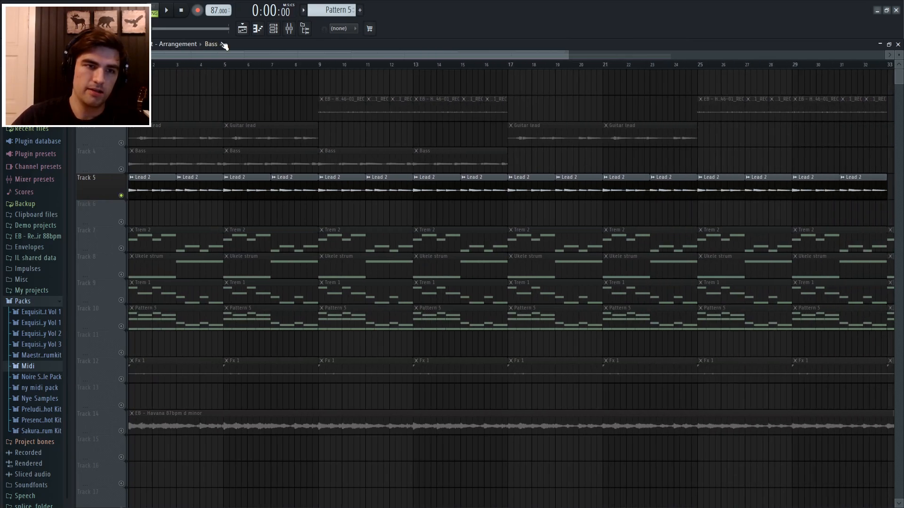
- Unmute the Bass and Guitar lead tracks and tracks 6 to 10 alongside Lead 2
{"action": "scroll", "coordinate": [173, 69], "scroll_direction": "down", "scroll_amount": 4}
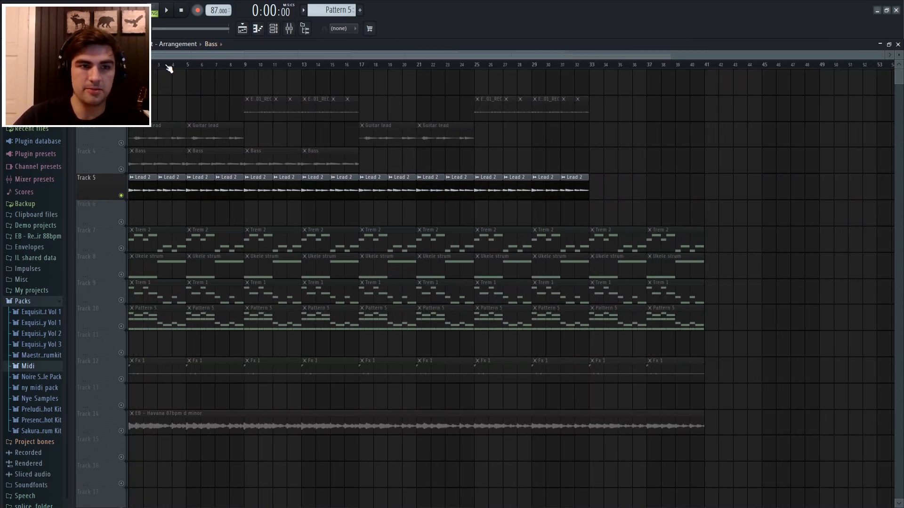
{"action": "left_click", "coordinate": [121, 169]}
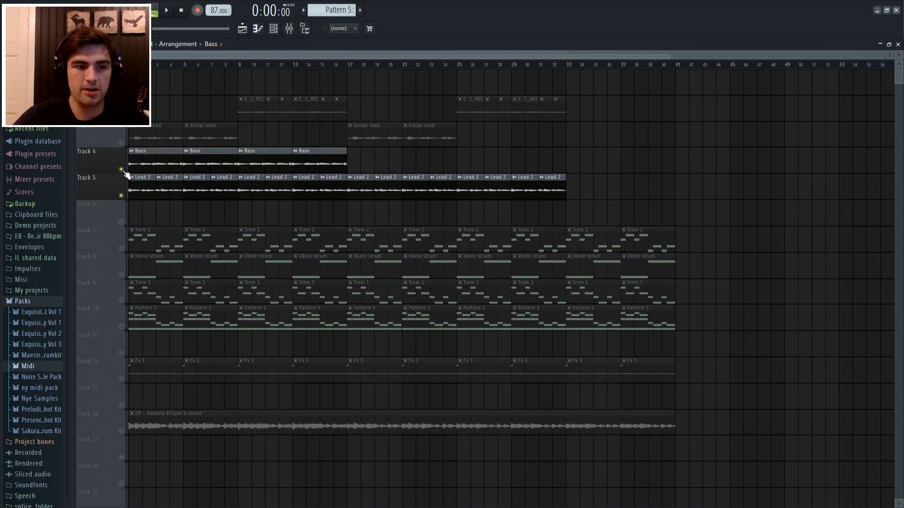
{"action": "left_click", "coordinate": [121, 142]}
{"action": "left_click_drag", "start_coordinate": [123, 223], "coordinate": [168, 345]}
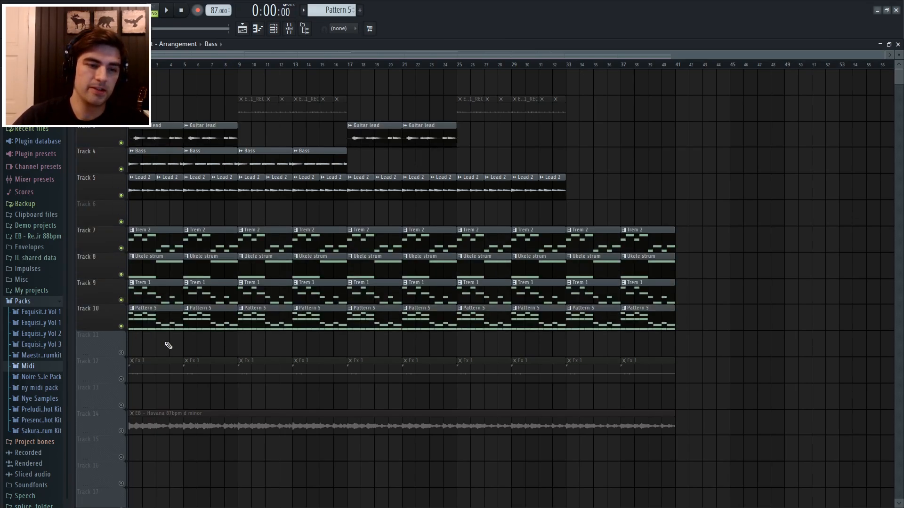
- Compare the combined layers by playing them from the start with the Lead 2 track muted and with it unmuted
{"action": "key", "text": "space"}
{"action": "left_click", "coordinate": [121, 195]}
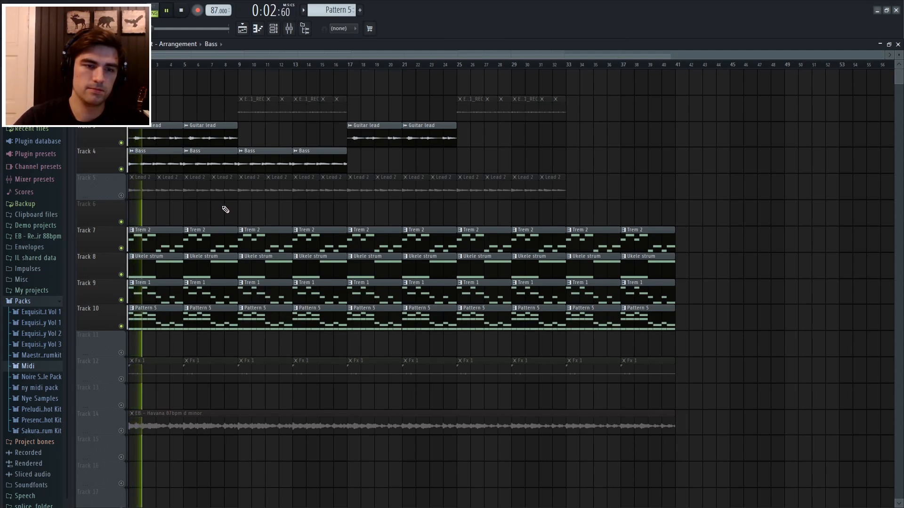
{"action": "left_click", "coordinate": [121, 195]}
{"action": "key", "text": "space"}
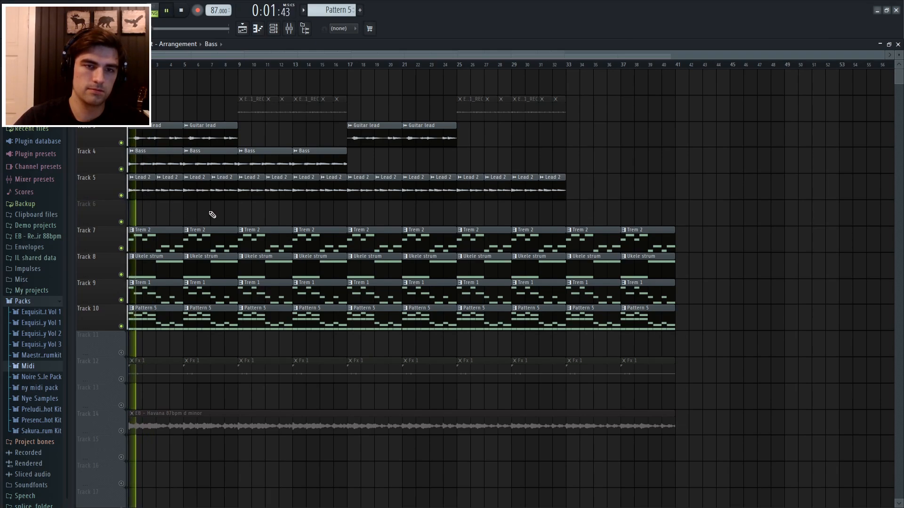
{"action": "left_click", "coordinate": [289, 29]}
{"action": "left_click", "coordinate": [290, 29]}
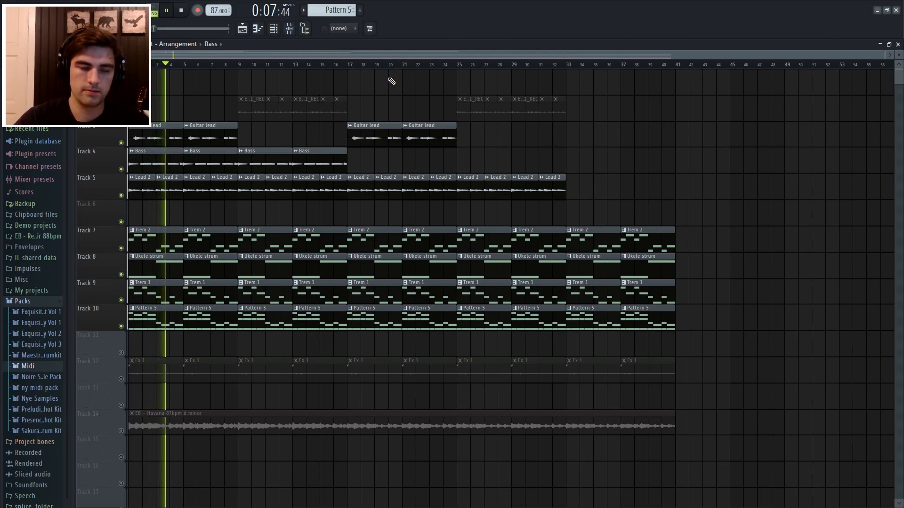
{"action": "key", "text": "space"}
{"action": "scroll", "coordinate": [253, 55], "scroll_direction": "up", "scroll_amount": 3}
{"action": "left_click_drag", "start_coordinate": [253, 56], "coordinate": [184, 56]}
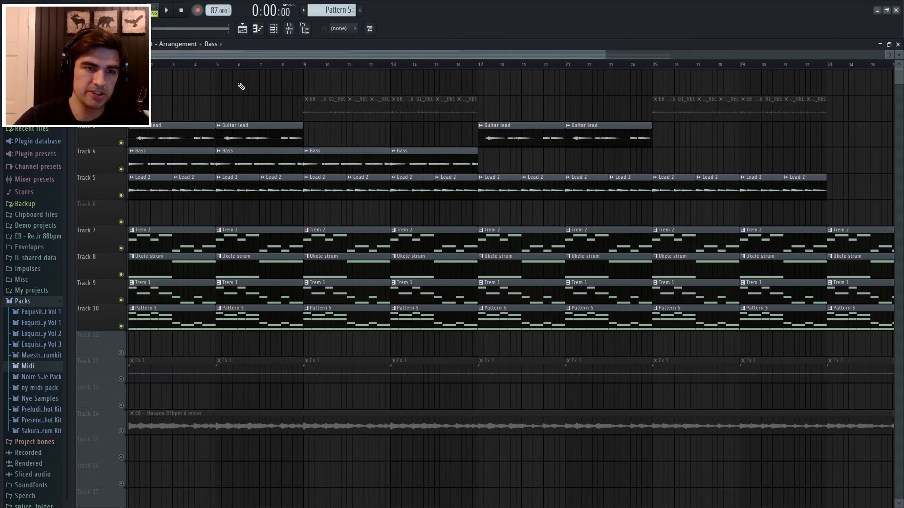
- Unmute the recorded EB - Havana audio track above Guitar lead, solo it and play it from bar 9
{"action": "scroll", "coordinate": [285, 71], "scroll_direction": "down", "scroll_amount": 3}
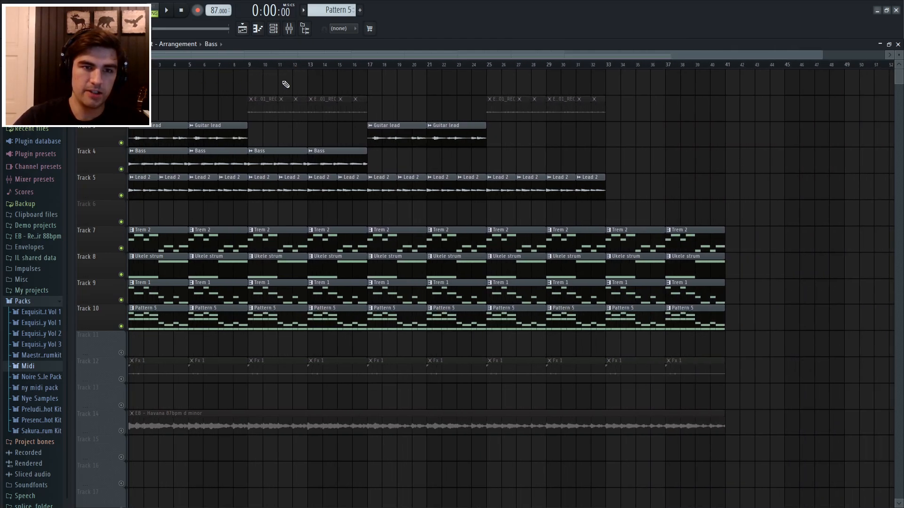
{"action": "left_click", "coordinate": [121, 116]}
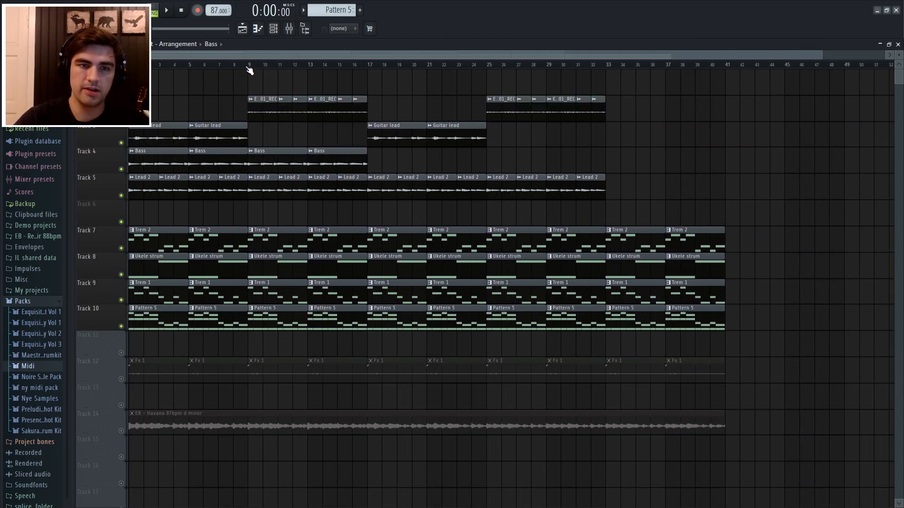
{"action": "scroll", "coordinate": [274, 68], "scroll_direction": "up", "scroll_amount": 4}
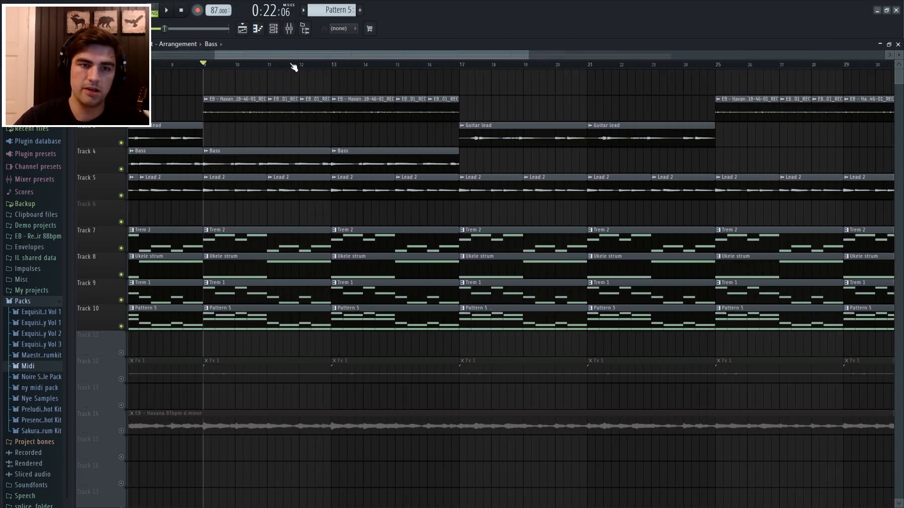
{"action": "scroll", "coordinate": [198, 64], "scroll_direction": "down", "scroll_amount": 1}
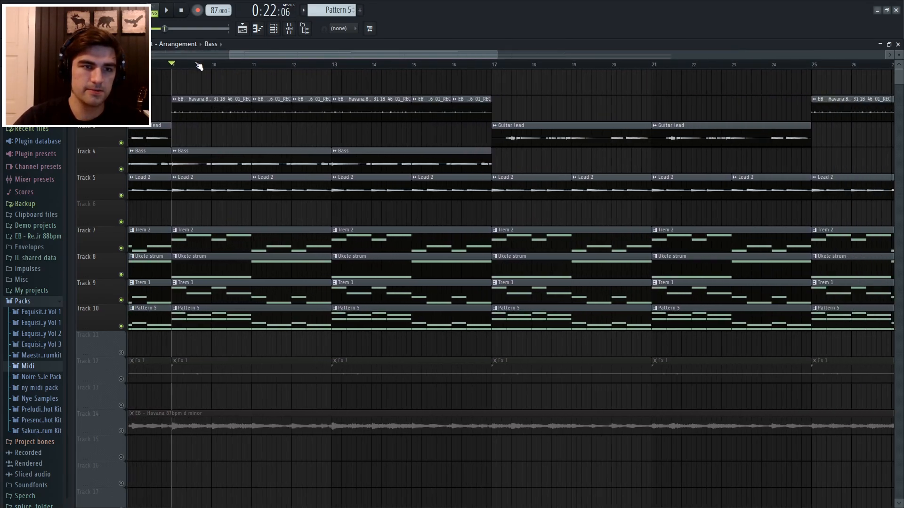
{"action": "key", "text": "space"}
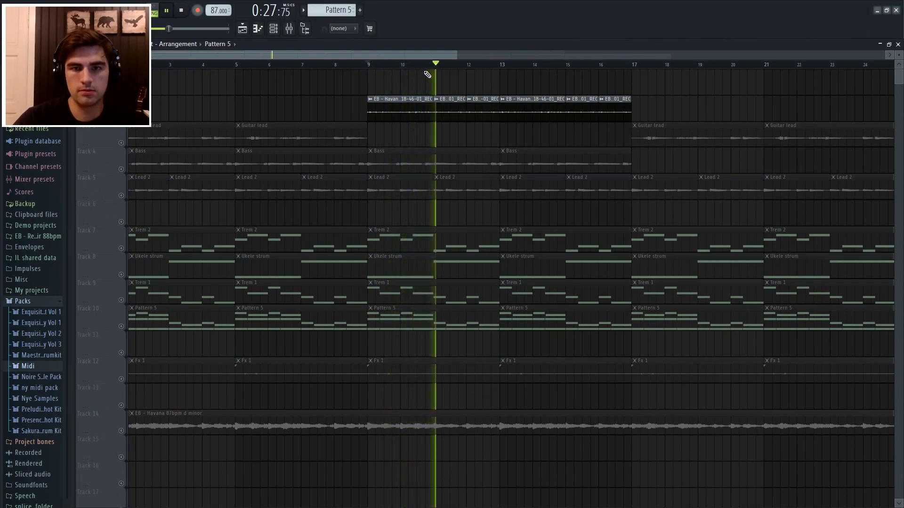
{"action": "scroll", "coordinate": [493, 68], "scroll_direction": "up", "scroll_amount": 1}
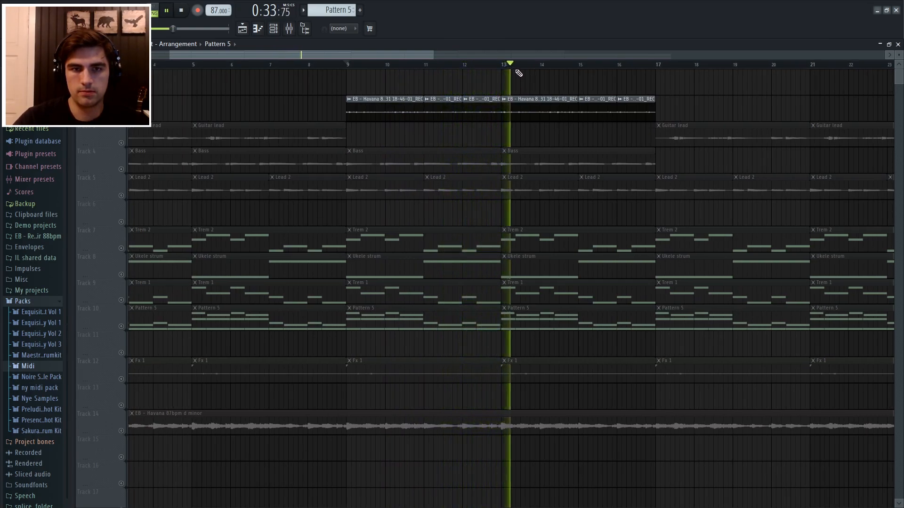
{"action": "key", "text": "space"}
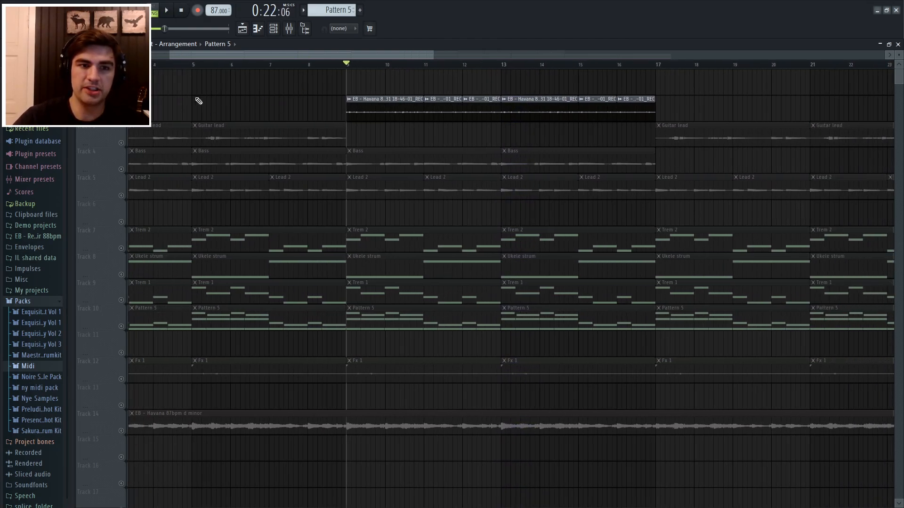
- Solo Track 10 and open the Omnisphere notes of Pattern 5 in the piano roll
{"action": "scroll", "coordinate": [357, 67], "scroll_direction": "down", "scroll_amount": 3}
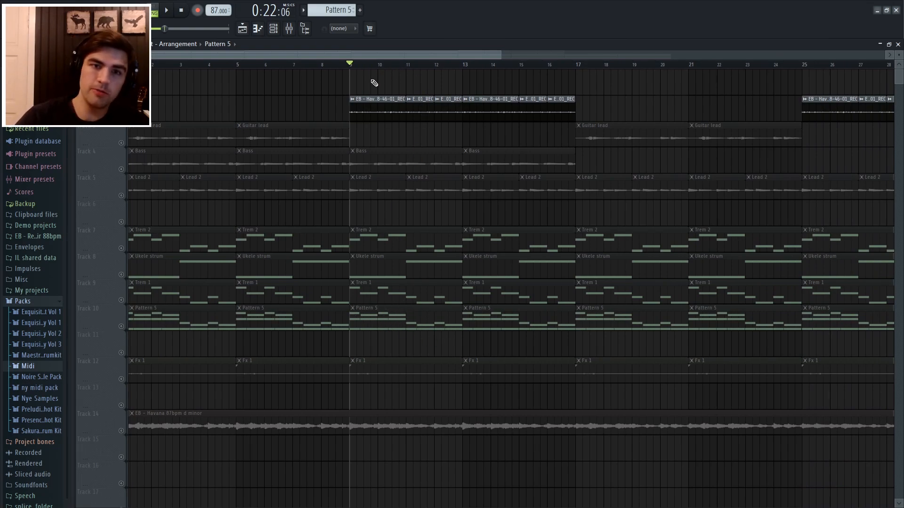
{"action": "scroll", "coordinate": [404, 67], "scroll_direction": "up", "scroll_amount": 2}
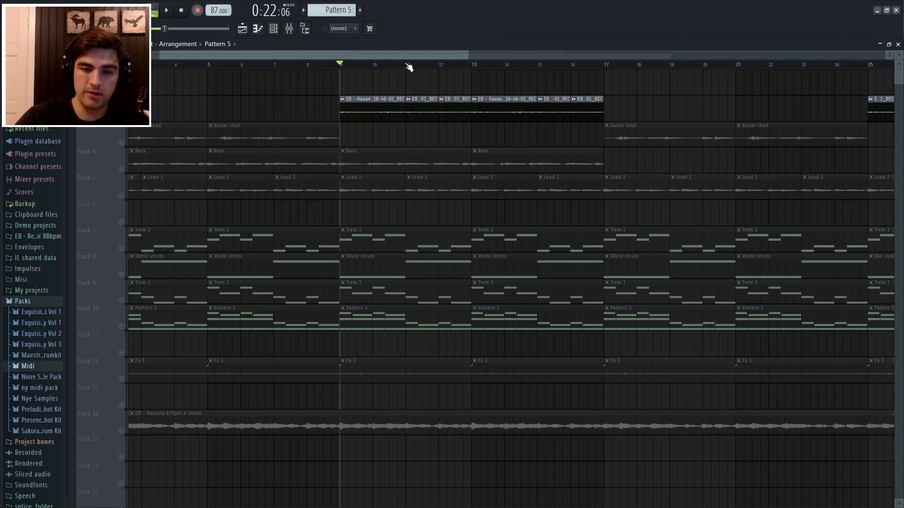
{"action": "right_click", "coordinate": [121, 326]}
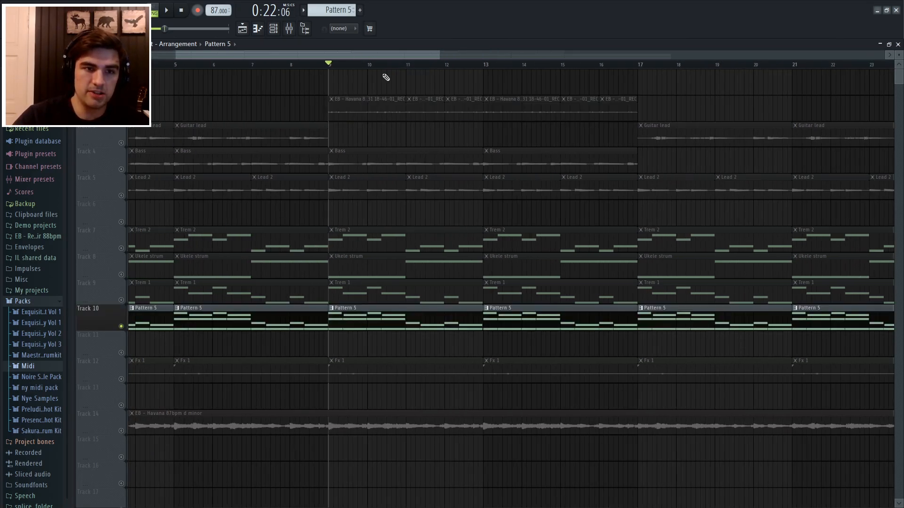
{"action": "double_click", "coordinate": [383, 310]}
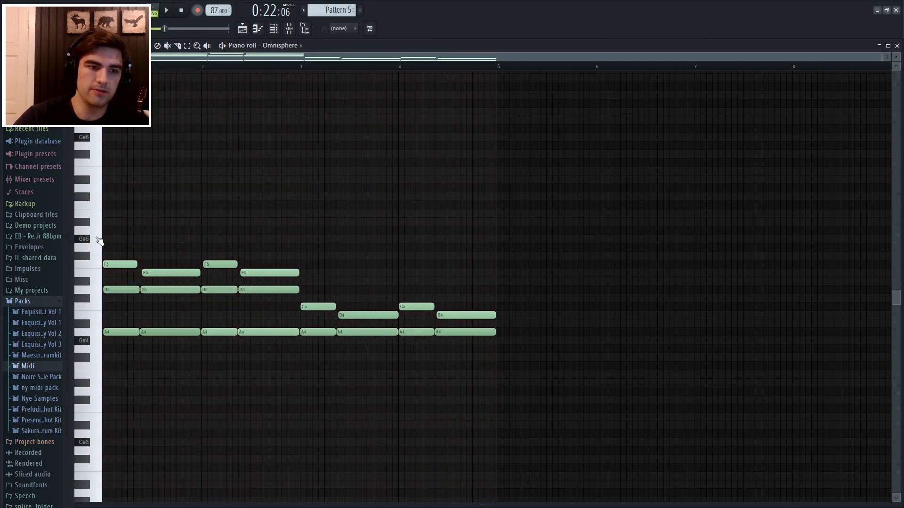
- Try adding the notes E6 and C6 above the first chord of Pattern 5 and return to the playlist
{"action": "left_click", "coordinate": [111, 173]}
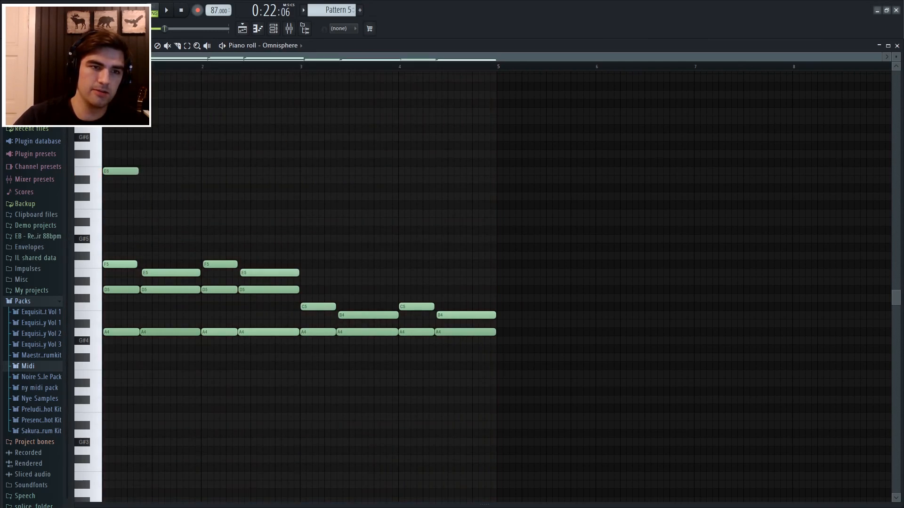
{"action": "key", "text": "space"}
{"action": "key", "text": "space"}
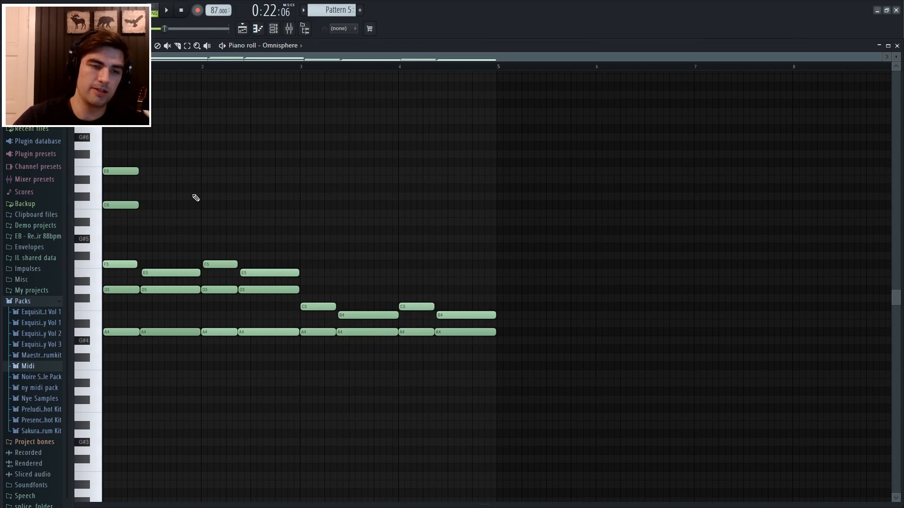
{"action": "key", "text": "space"}
{"action": "key", "text": "space"}
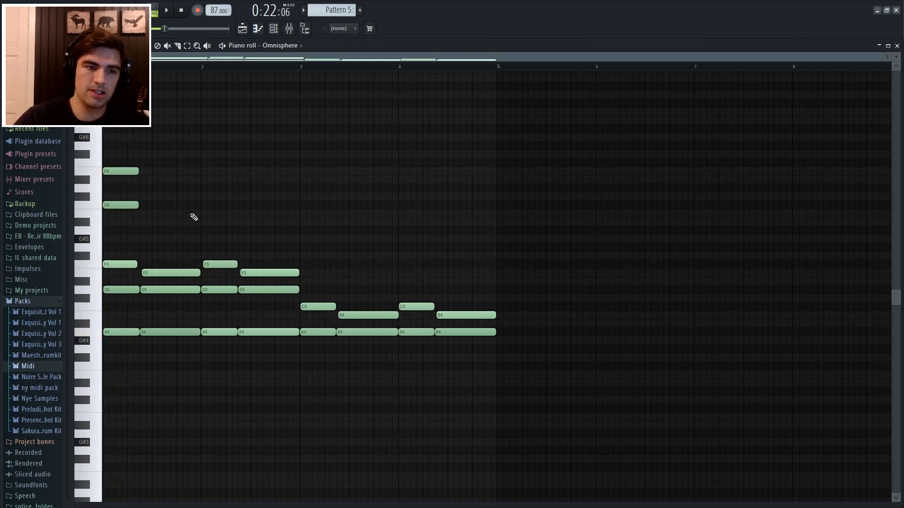
{"action": "left_click", "coordinate": [244, 29]}
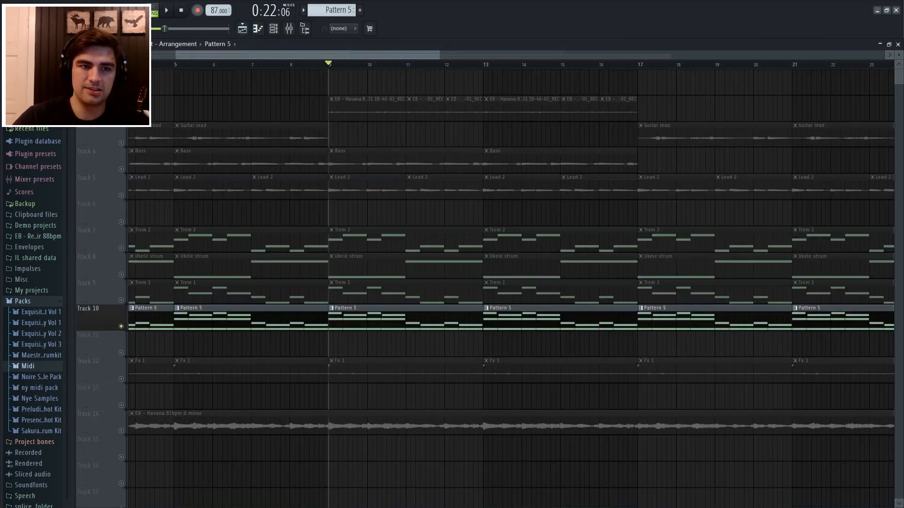
- Unmute the recorded EB - Havana audio track alongside Pattern 5 and play both from bar 9
{"action": "left_click", "coordinate": [121, 117]}
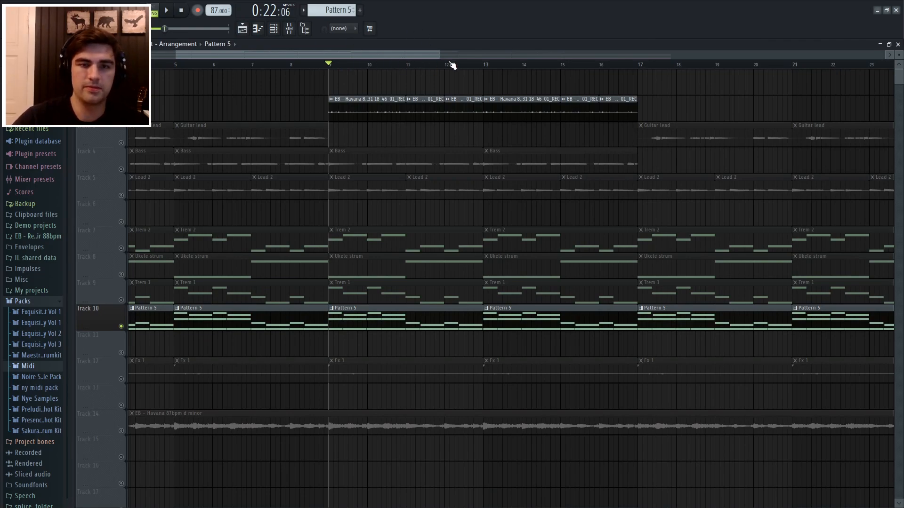
{"action": "scroll", "coordinate": [376, 56], "scroll_direction": "down", "scroll_amount": 3}
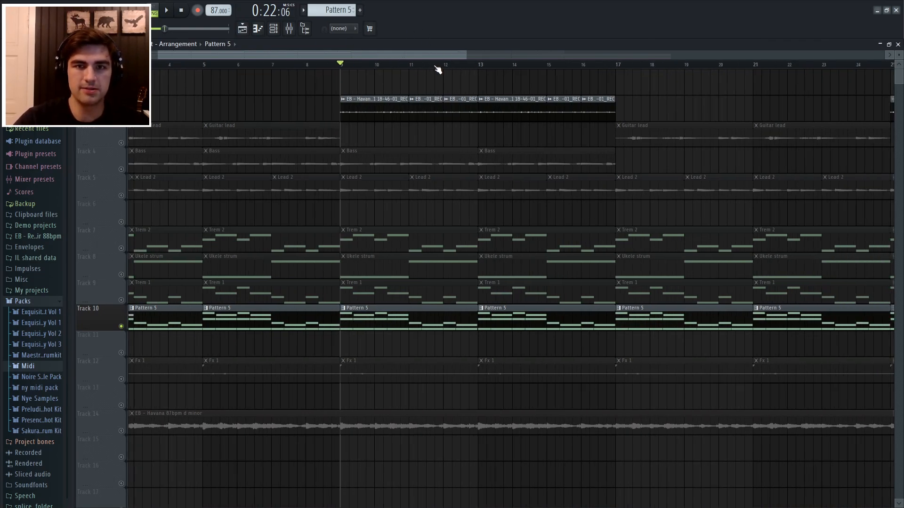
{"action": "key", "text": "space"}
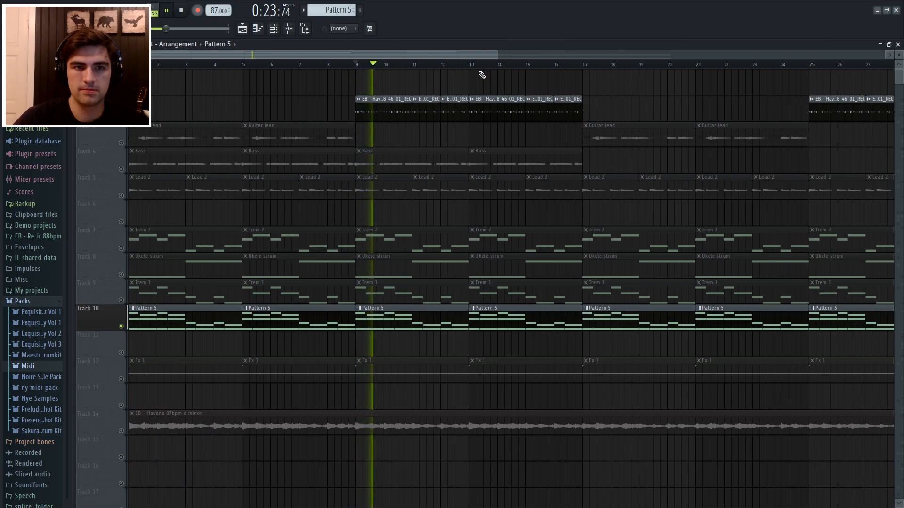
{"action": "scroll", "coordinate": [488, 72], "scroll_direction": "down", "scroll_amount": 2}
{"action": "scroll", "coordinate": [490, 69], "scroll_direction": "down", "scroll_amount": 1}
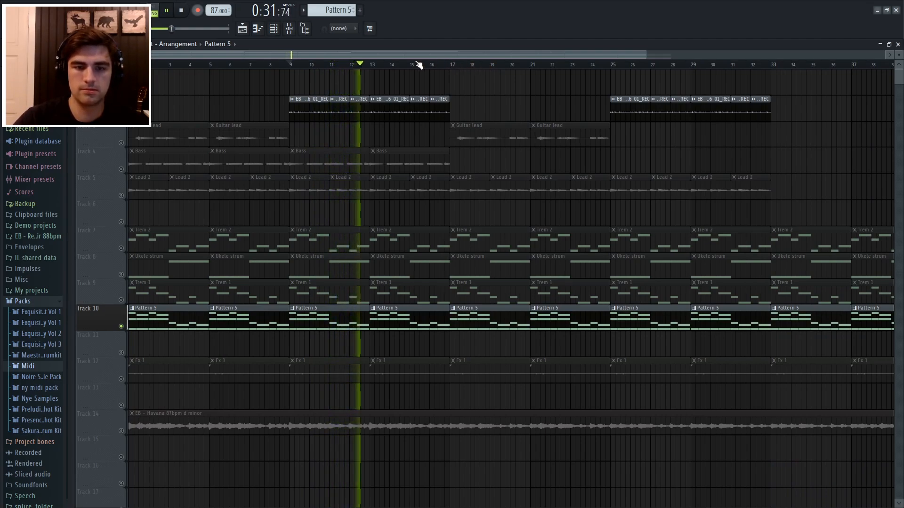
- Bring in the Bass and Lead 2 tracks and tracks 6 to 9 during playback, stop, and unmute Guitar lead
{"action": "left_click", "coordinate": [121, 169]}
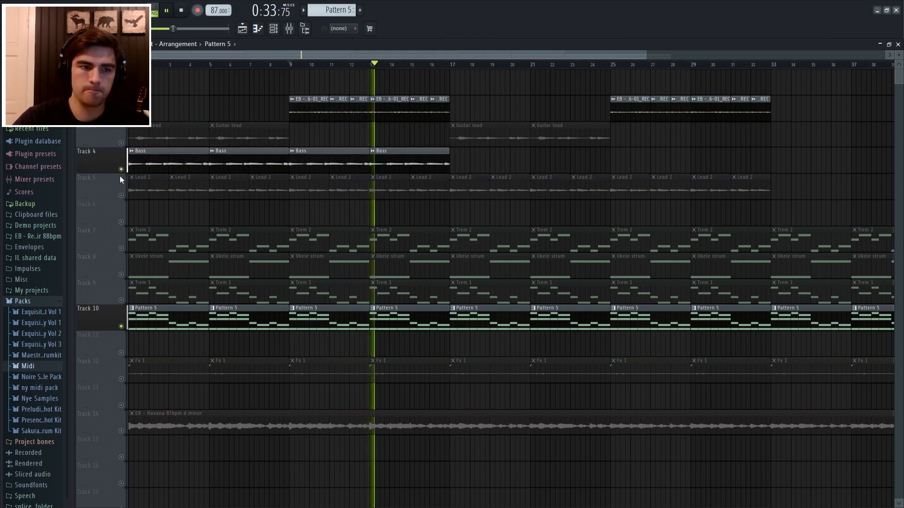
{"action": "left_click", "coordinate": [121, 196]}
{"action": "left_click", "coordinate": [121, 248]}
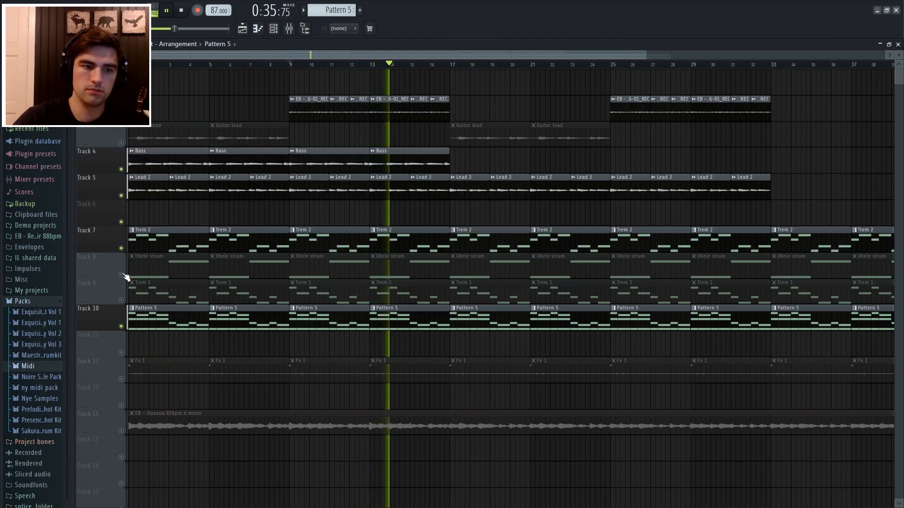
{"action": "left_click", "coordinate": [121, 275]}
{"action": "left_click", "coordinate": [121, 301]}
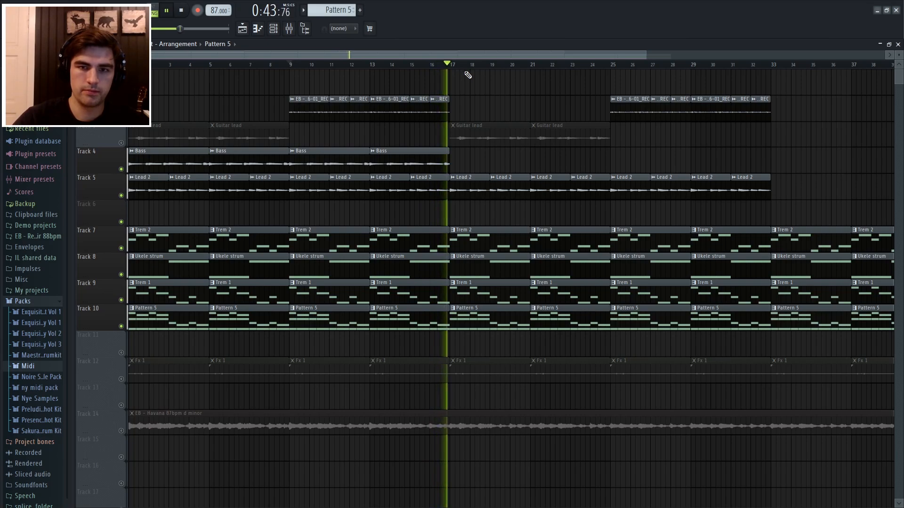
{"action": "key", "text": "space"}
{"action": "scroll", "coordinate": [231, 69], "scroll_direction": "down", "scroll_amount": 1}
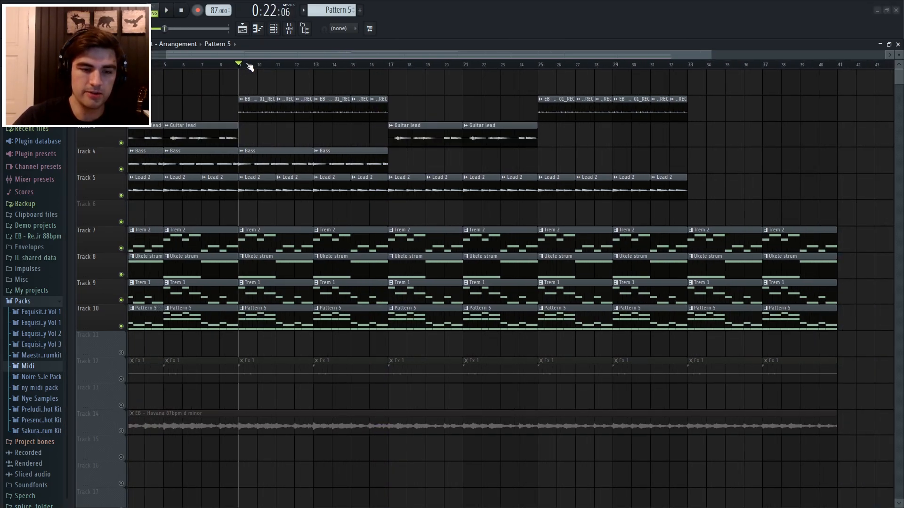
- Solo the Fx 1 track, inspect the sampler settings of its clip and play it from bar 9
{"action": "scroll", "coordinate": [242, 67], "scroll_direction": "down", "scroll_amount": 1}
{"action": "right_click", "coordinate": [123, 380]}
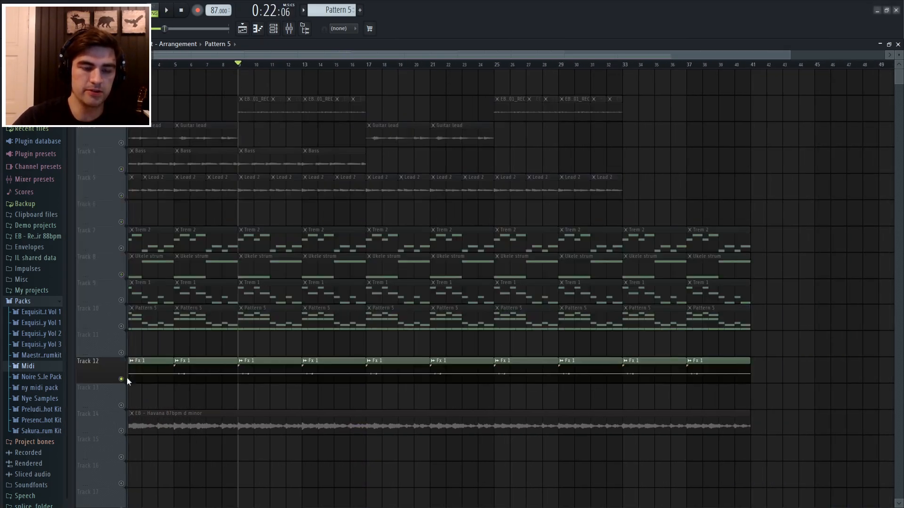
{"action": "double_click", "coordinate": [261, 375]}
{"action": "left_click", "coordinate": [314, 138]}
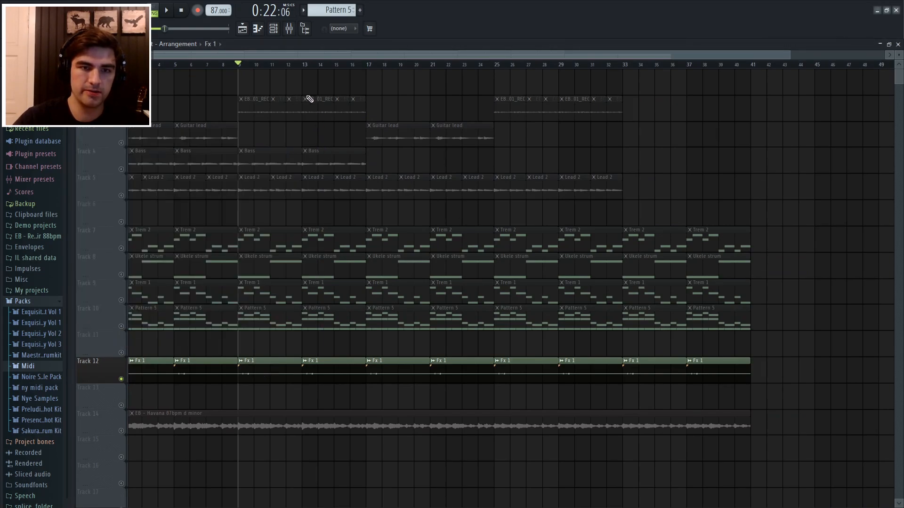
{"action": "double_click", "coordinate": [271, 373]}
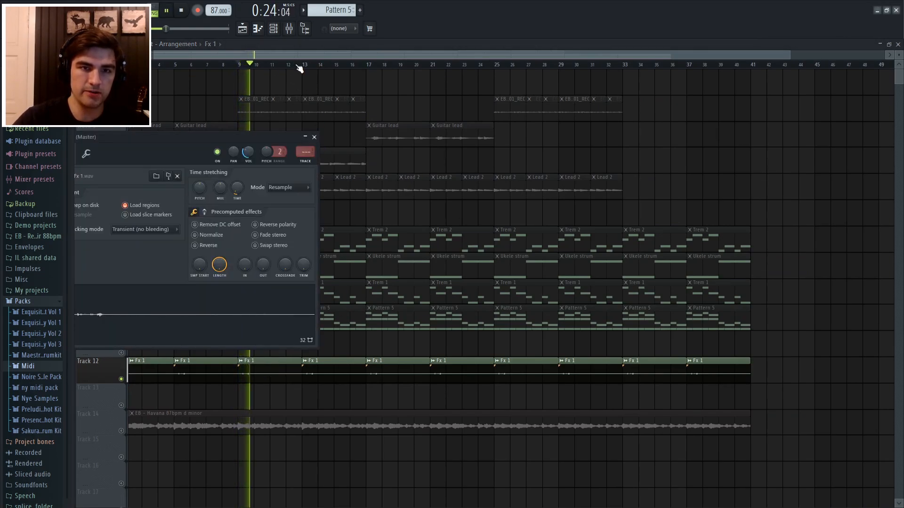
{"action": "scroll", "coordinate": [300, 69], "scroll_direction": "down", "scroll_amount": 1}
{"action": "right_click", "coordinate": [400, 94]}
{"action": "scroll", "coordinate": [412, 154], "scroll_direction": "down", "scroll_amount": 2}
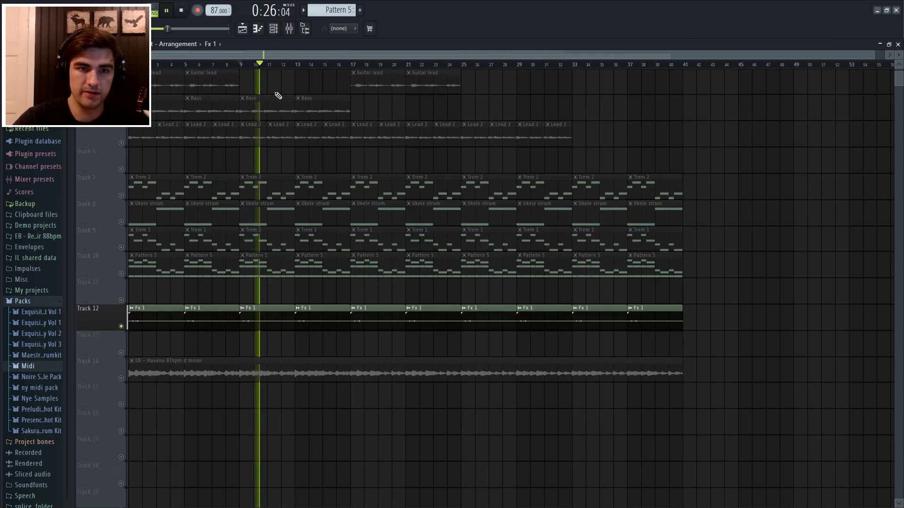
{"action": "scroll", "coordinate": [263, 108], "scroll_direction": "down", "scroll_amount": 1}
{"action": "key", "text": "space"}
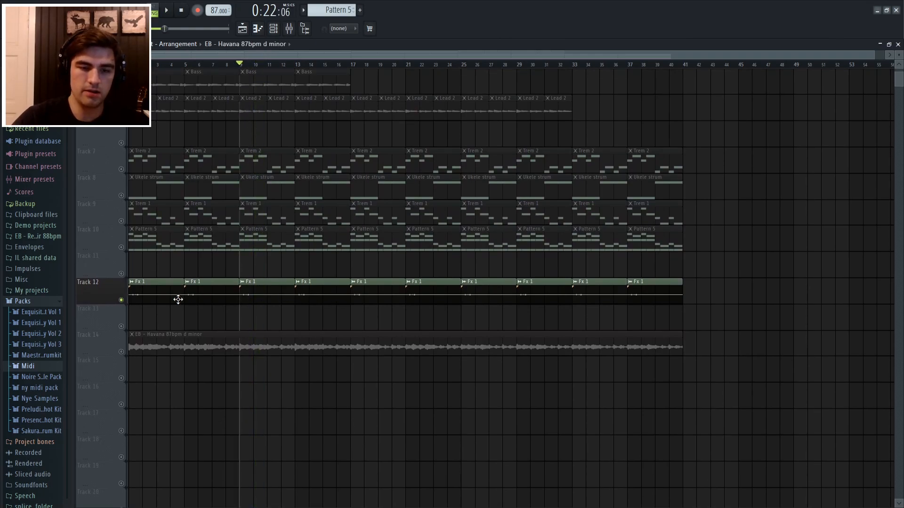
- Solo Track 14 and check the clip settings of the EB - Havana 87bpm d minor recording
{"action": "right_click", "coordinate": [122, 352]}
{"action": "double_click", "coordinate": [254, 346]}
{"action": "left_click", "coordinate": [350, 173]}
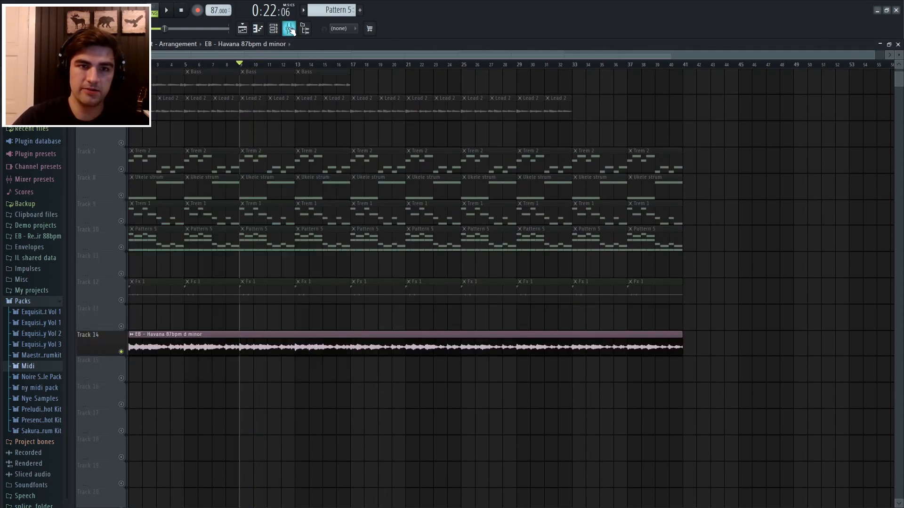
- Inspect the Scheps 73 settings on mixer insert 10 and close the plugin
{"action": "left_click", "coordinate": [289, 29]}
{"action": "left_click", "coordinate": [862, 265]}
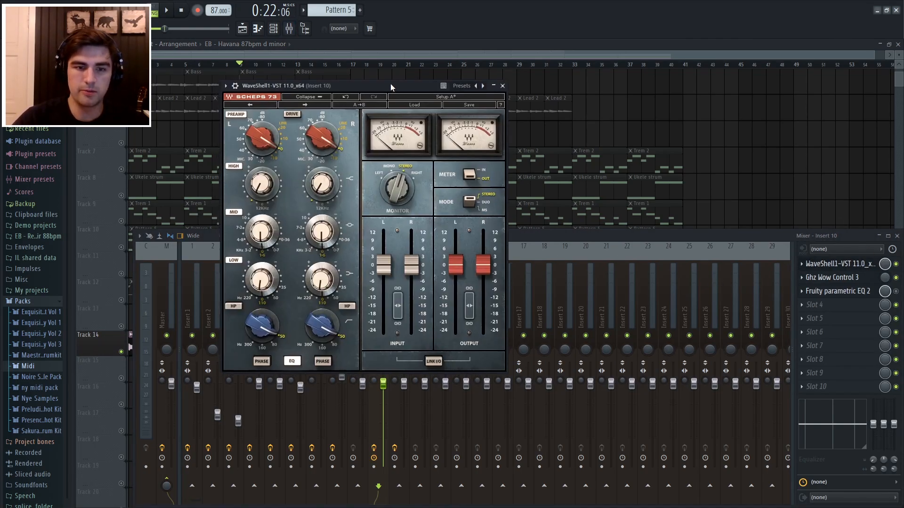
{"action": "left_click_drag", "start_coordinate": [390, 85], "coordinate": [407, 67]}
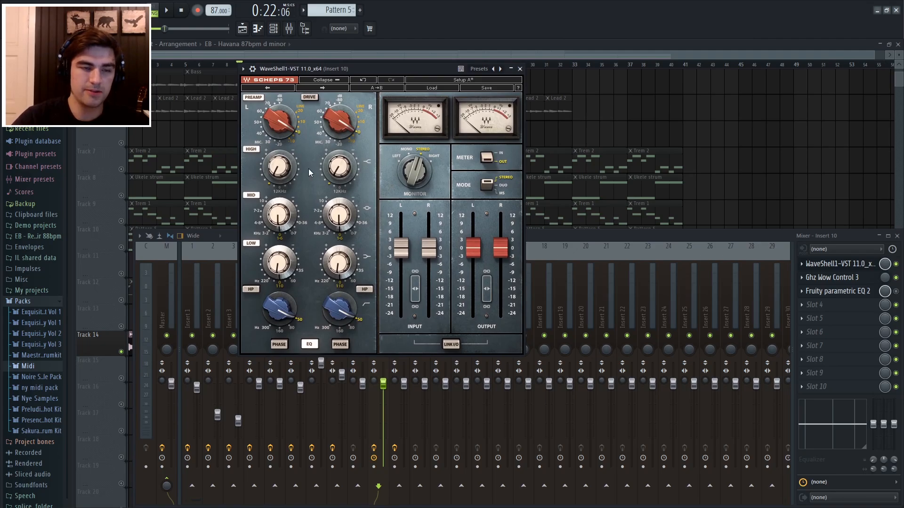
{"action": "left_click", "coordinate": [520, 69]}
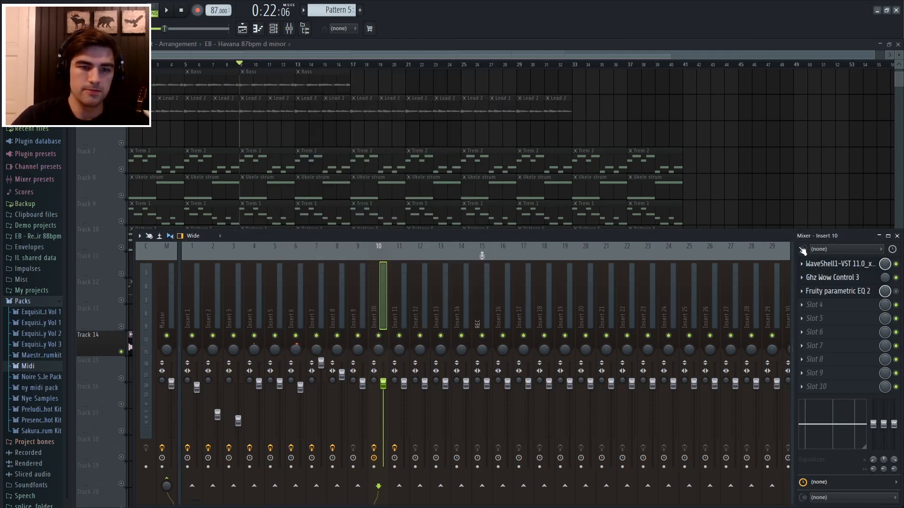
- Inspect the Ghz Wow Control 3 settings on mixer insert 10, closing the plugin and the mixer when done
{"action": "left_click", "coordinate": [833, 278]}
{"action": "left_click", "coordinate": [833, 277]}
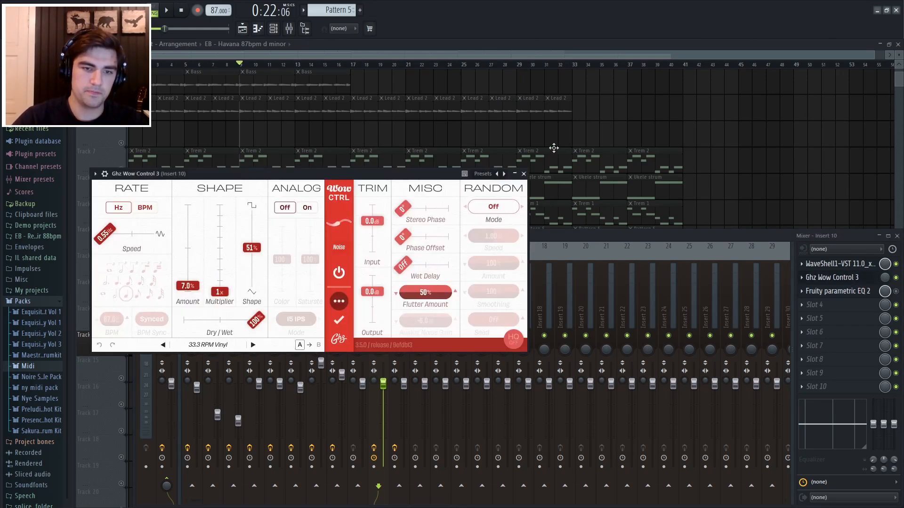
{"action": "left_click", "coordinate": [523, 174]}
{"action": "key", "text": "F9"}
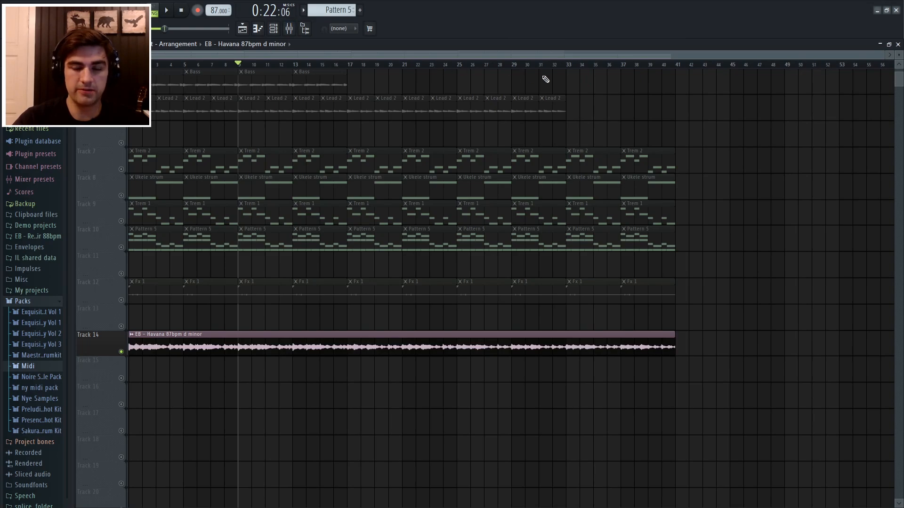
{"action": "scroll", "coordinate": [439, 117], "scroll_direction": "up", "scroll_amount": 3}
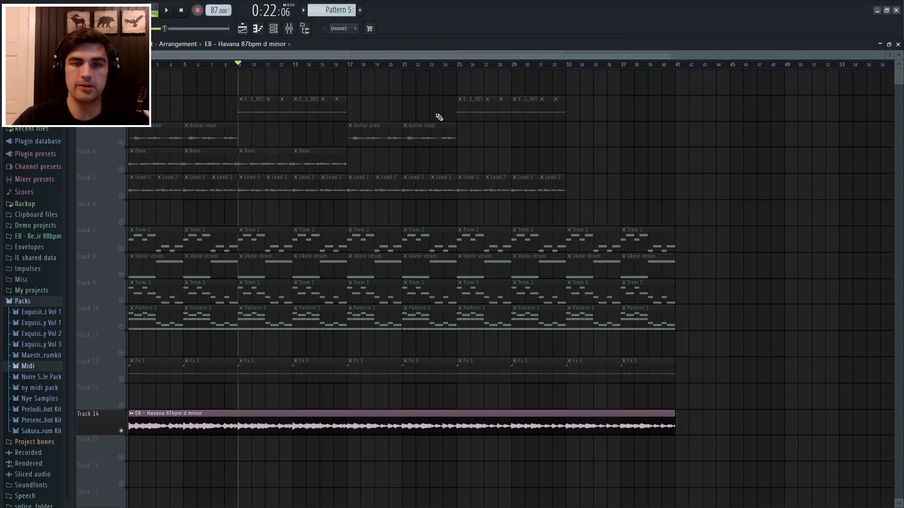
{"action": "scroll", "coordinate": [652, 139], "scroll_direction": "down", "scroll_amount": 1}
{"action": "scroll", "coordinate": [653, 141], "scroll_direction": "up", "scroll_amount": 1}
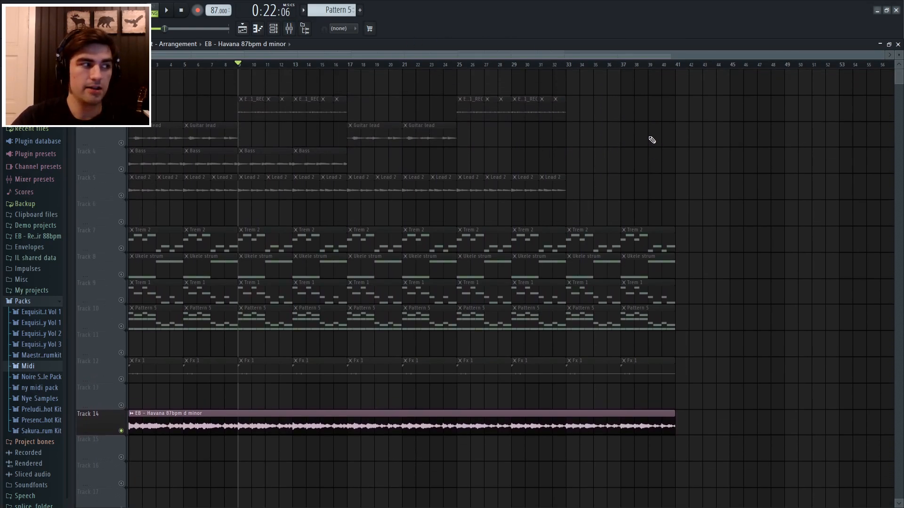